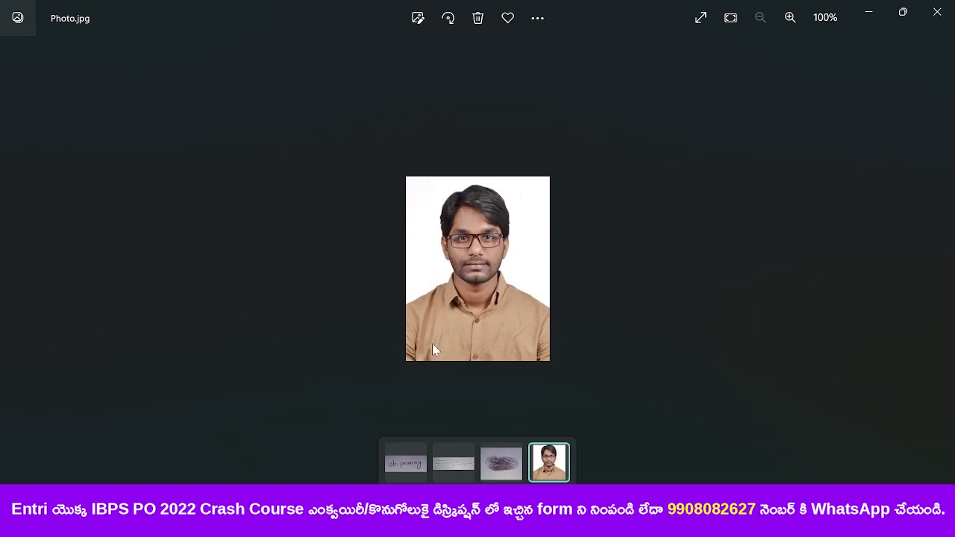
- Switch to Chrome and open the CRP PO/MT XII page from ibps.in's CRP PO/MT menu
key(super+Tab)
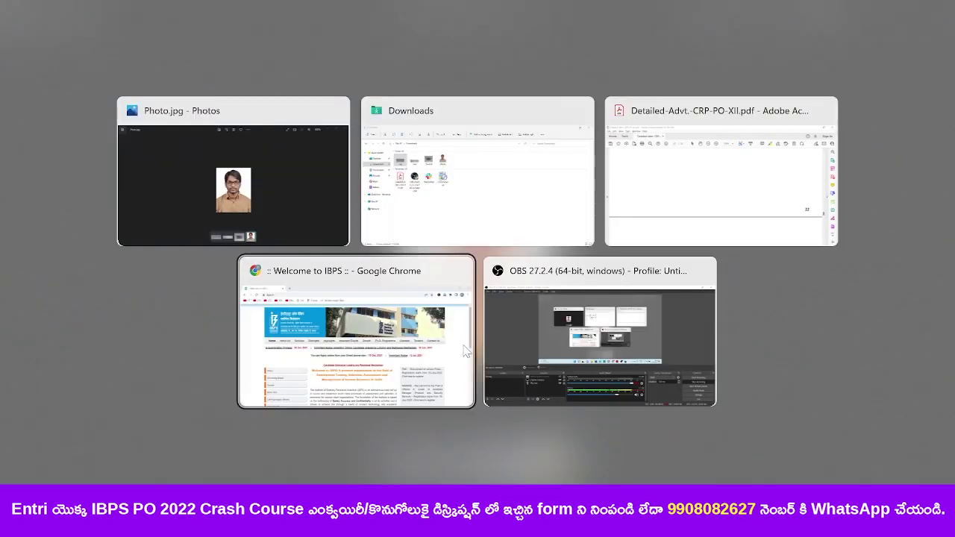
click(465, 352)
click(119, 38)
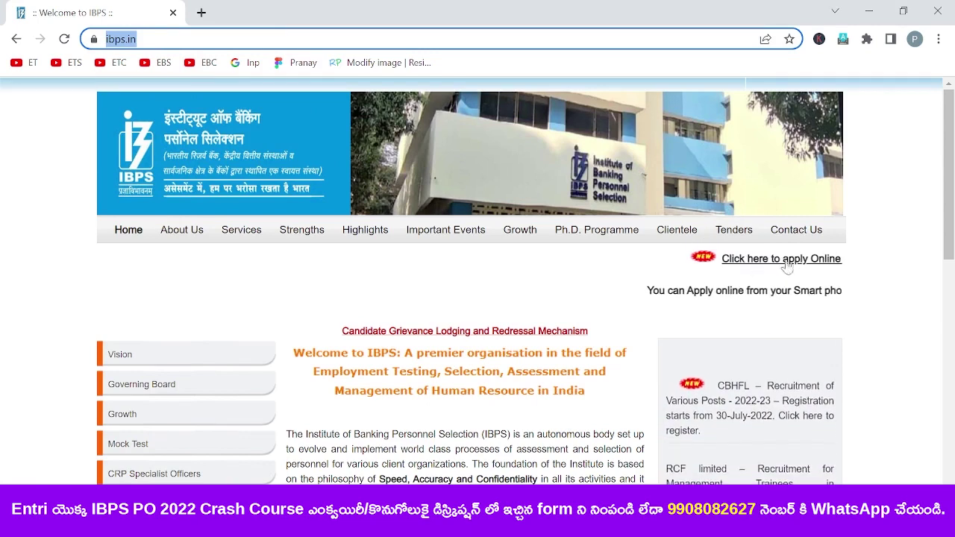
drag(953, 180, 886, 277)
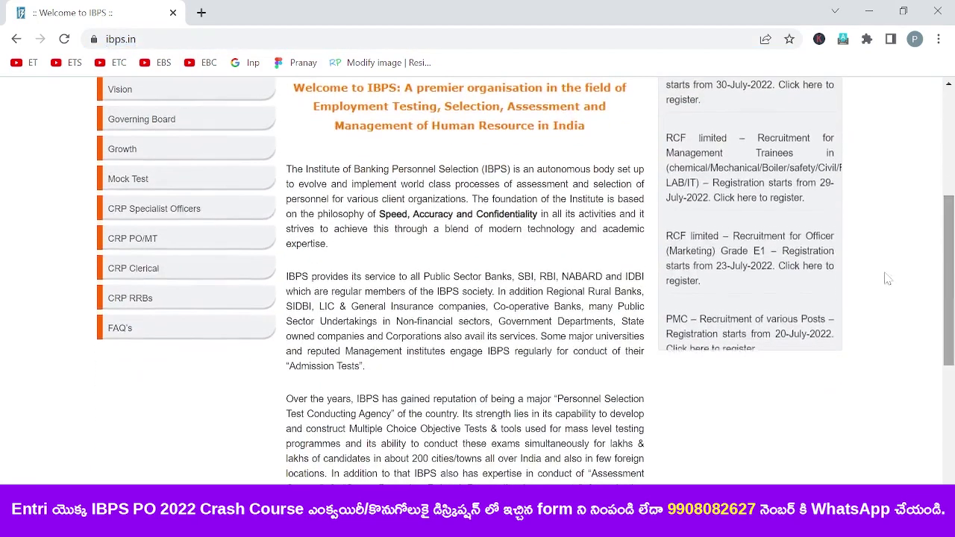
click(128, 241)
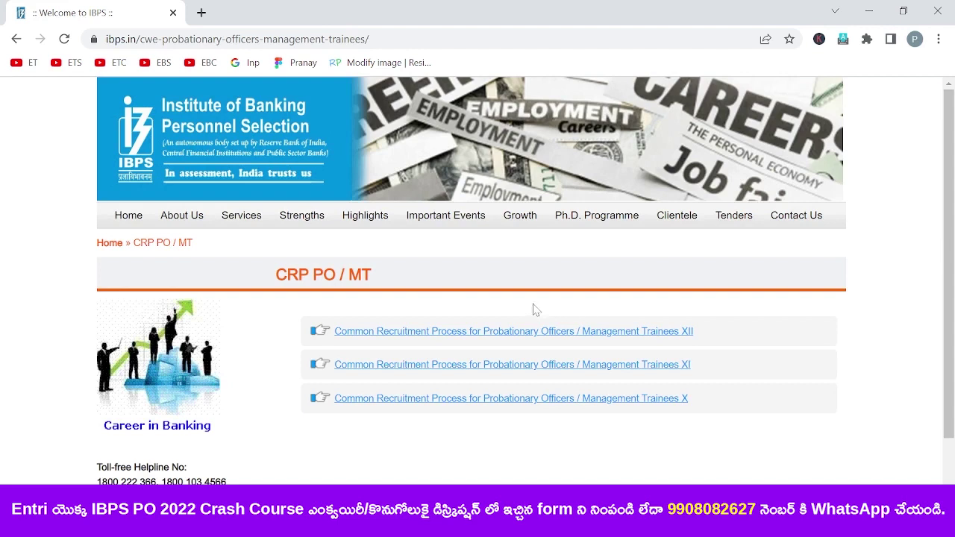
click(649, 335)
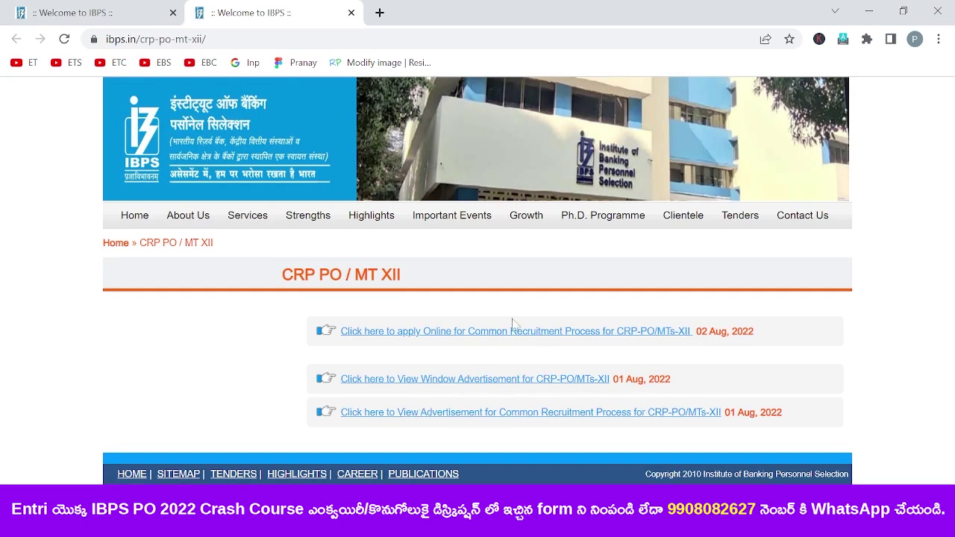
- Open the CRP-PO/MTs-XII apply-online link and review its important dates and registration options
click(427, 337)
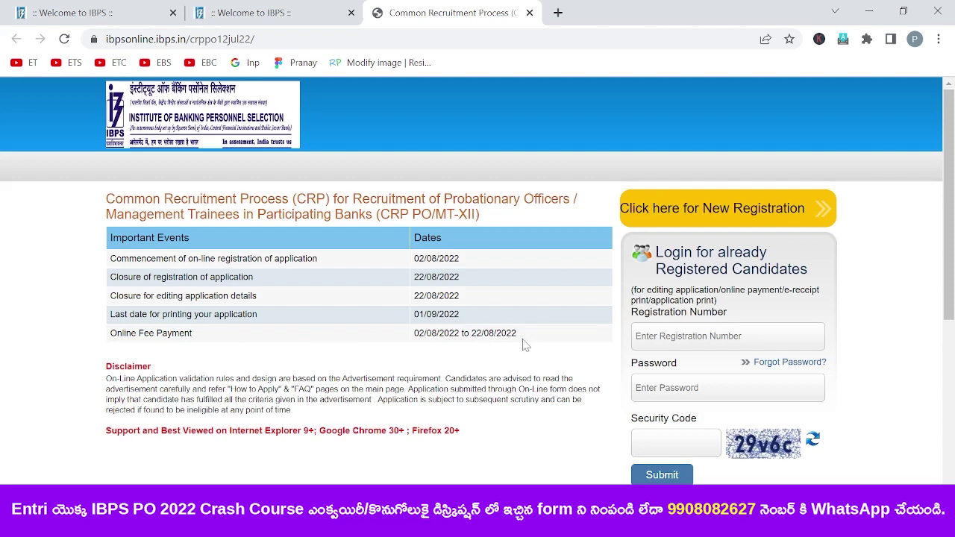
drag(950, 256, 951, 281)
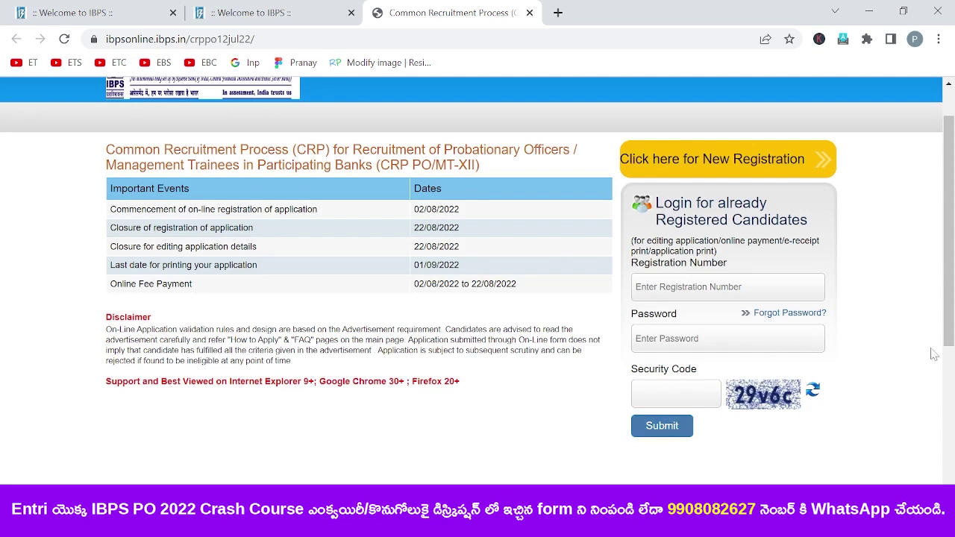
scroll(942, 351, up, 1)
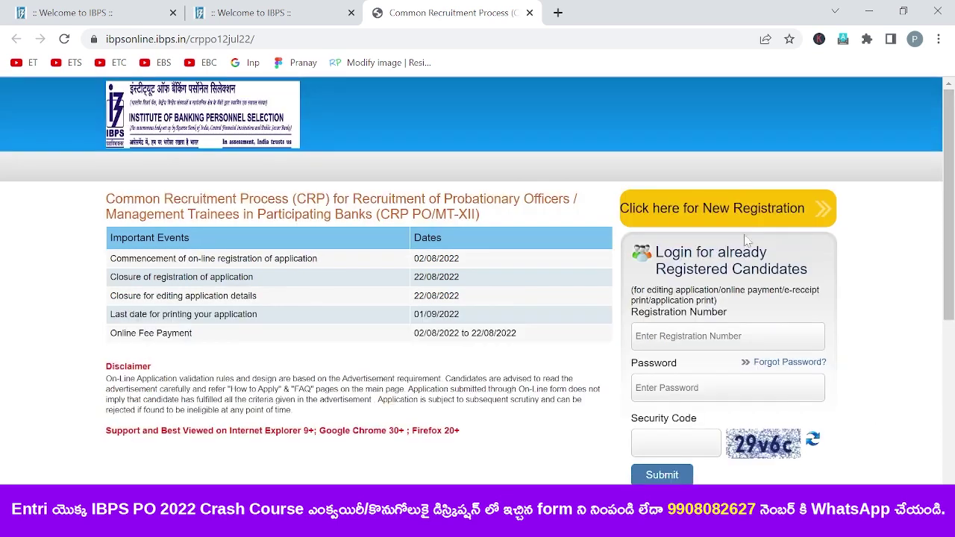
- Start a new registration and enter and confirm the candidate's first name
click(681, 212)
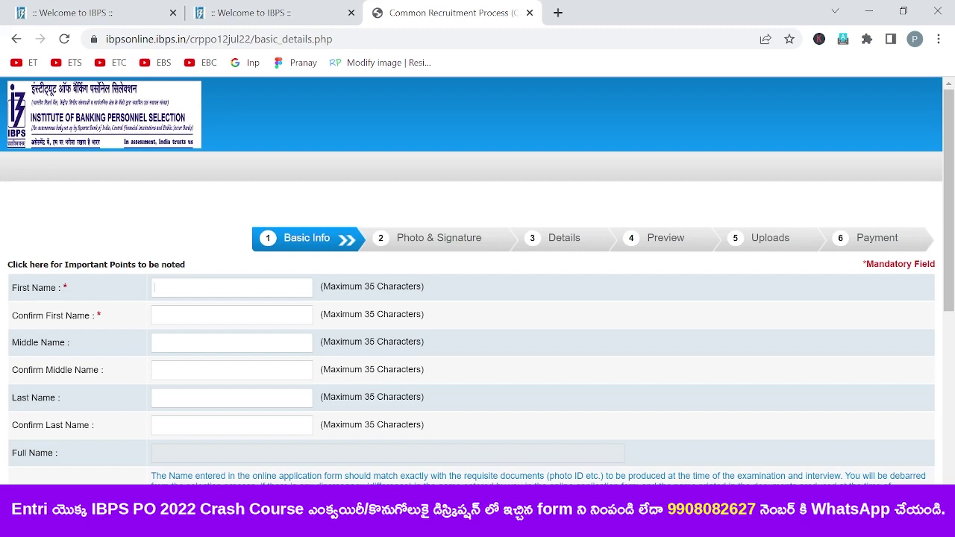
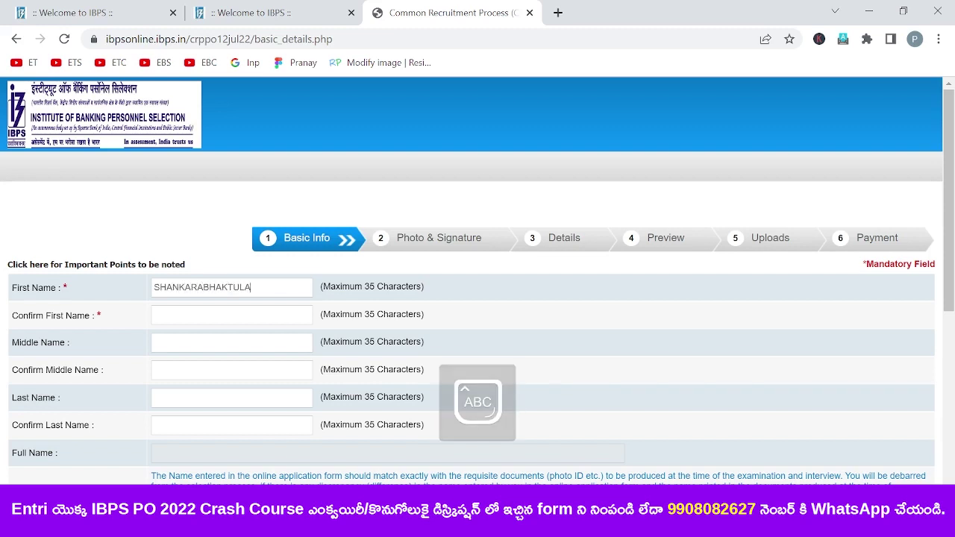
click(231, 315)
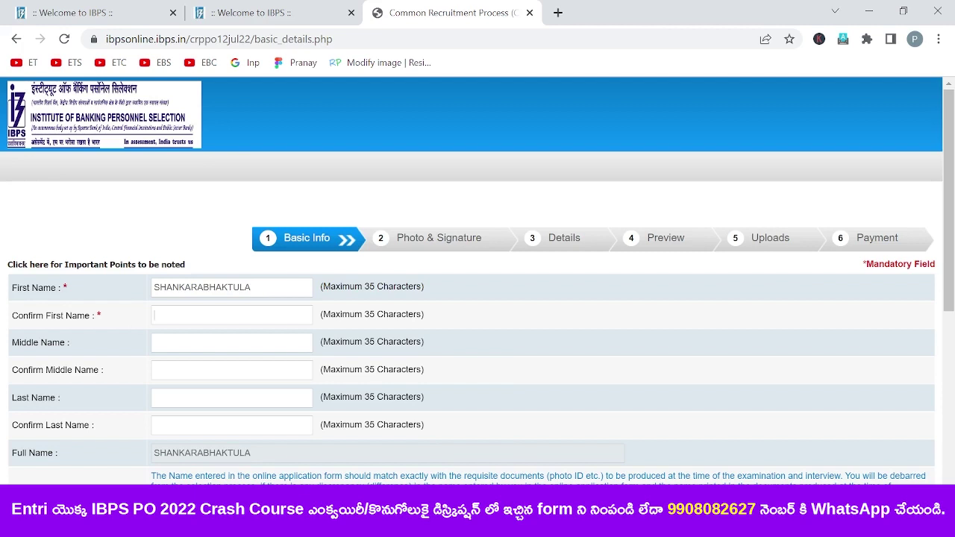
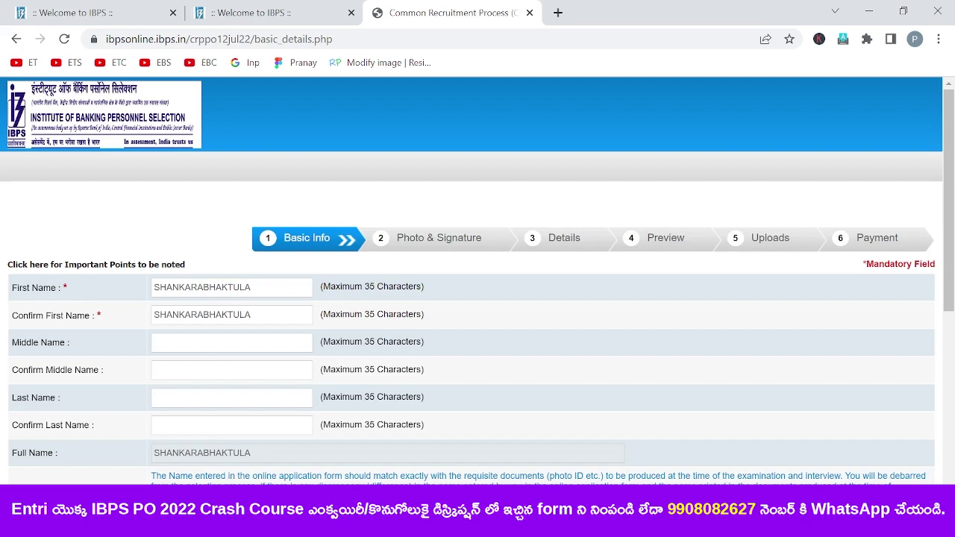
- Enter and confirm the candidate's last name, then check the generated Full Name
key(Tab)
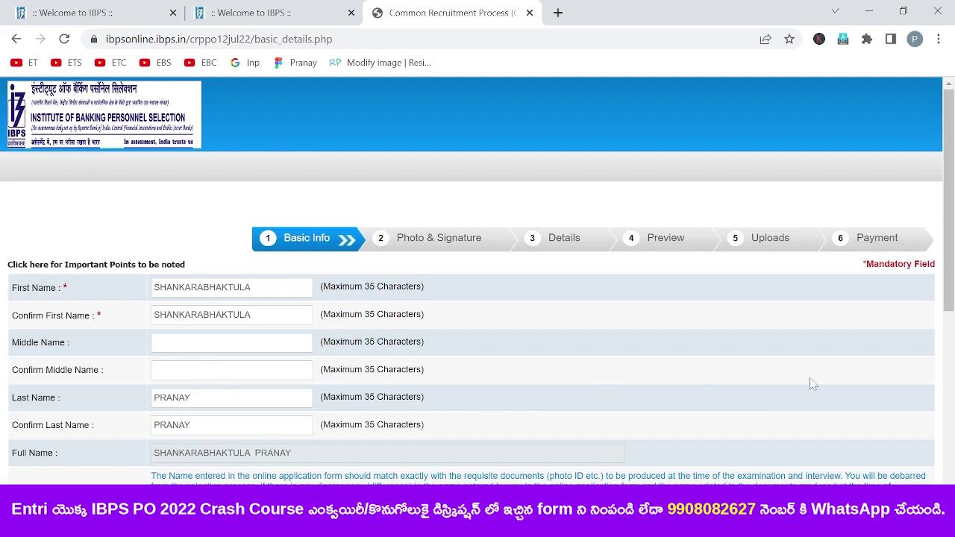
drag(948, 226, 948, 262)
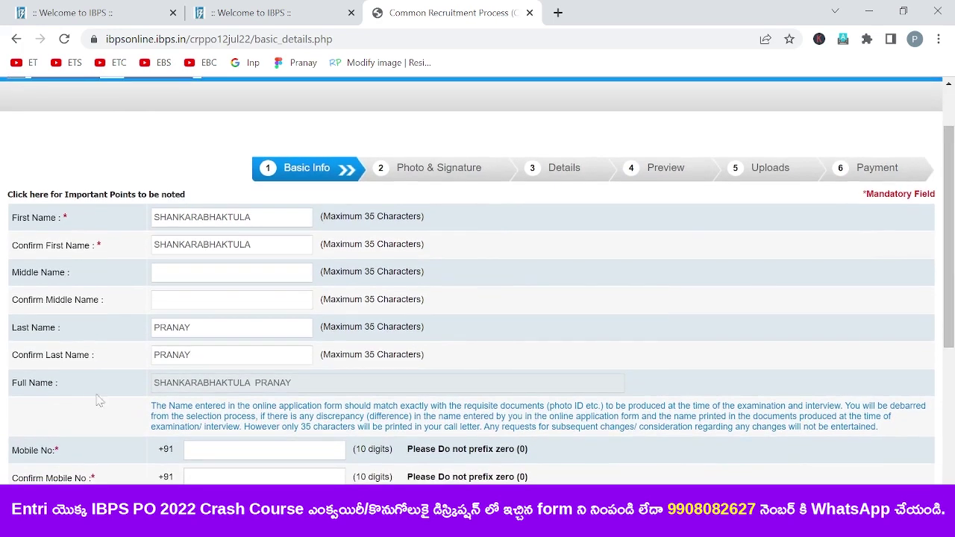
drag(291, 384, 153, 396)
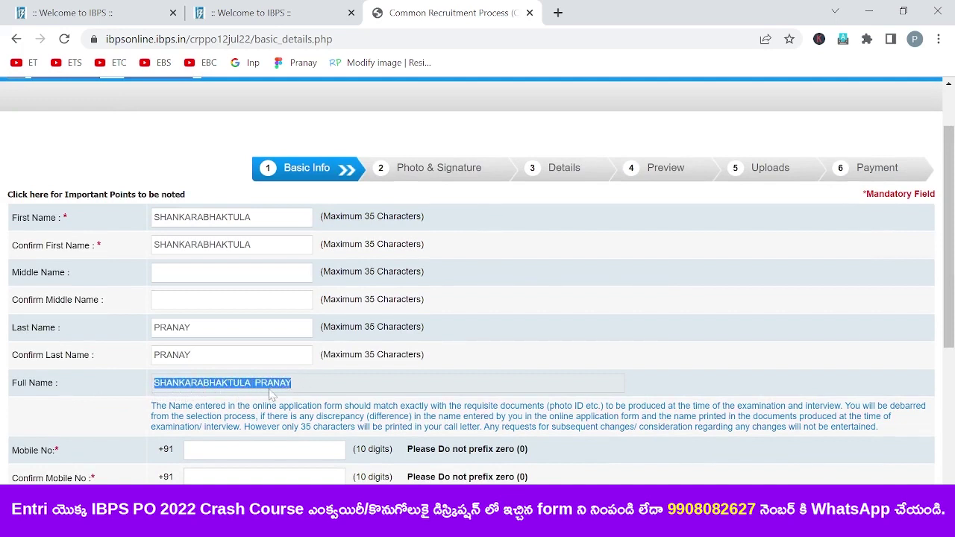
click(365, 391)
drag(949, 278, 951, 350)
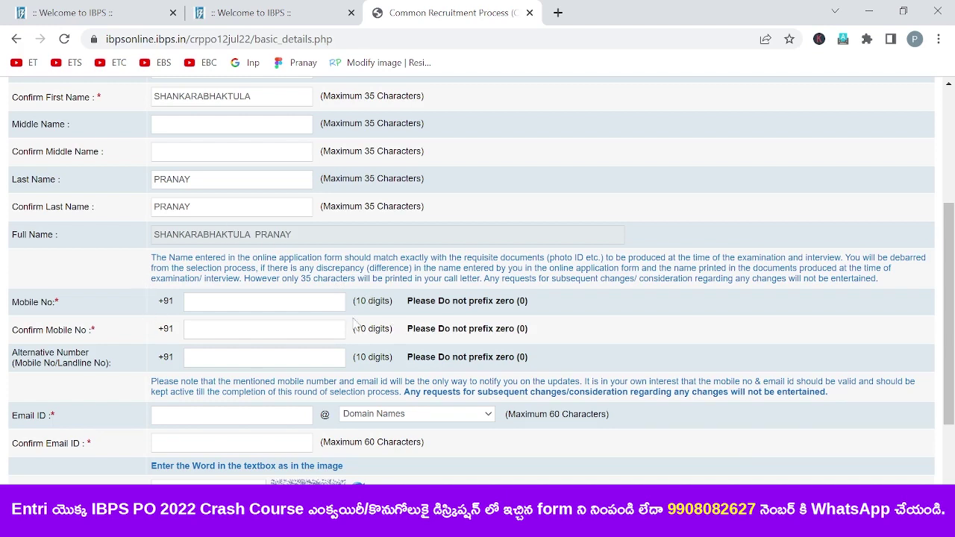
- Enter and confirm the candidate's mobile number
click(192, 302)
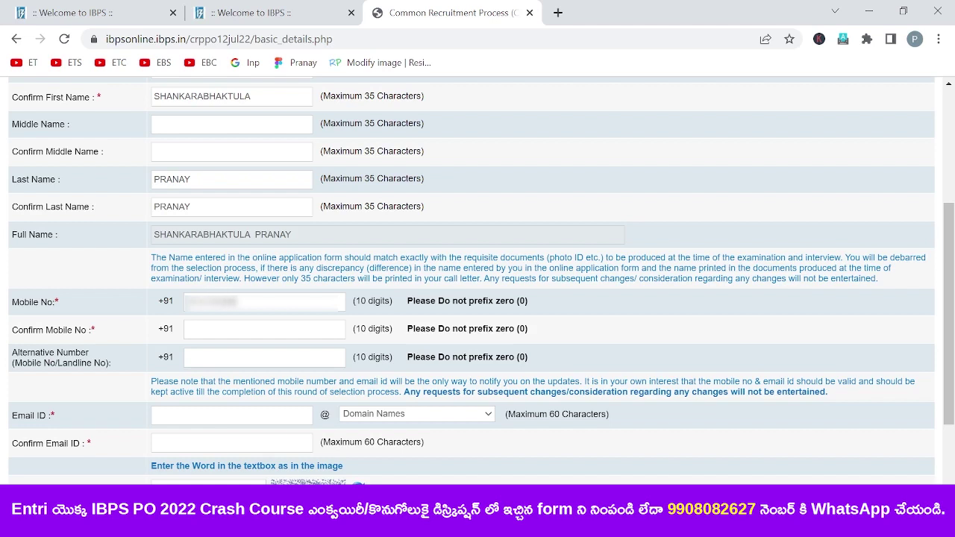
key(Tab)
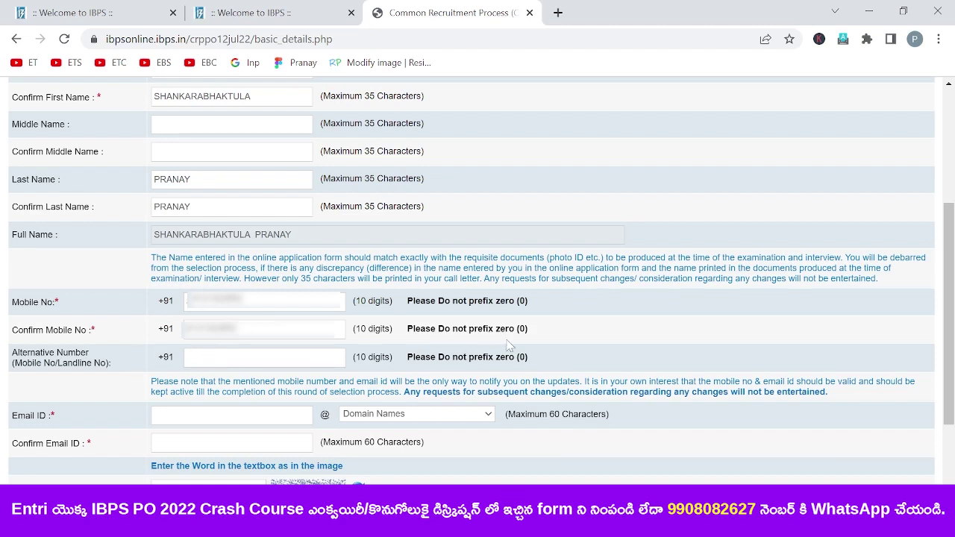
click(953, 321)
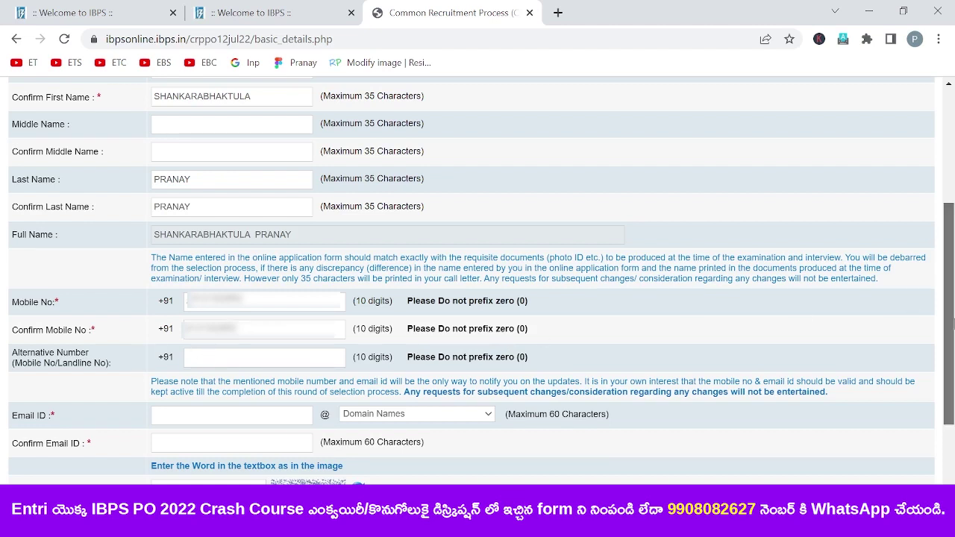
drag(953, 321, 953, 356)
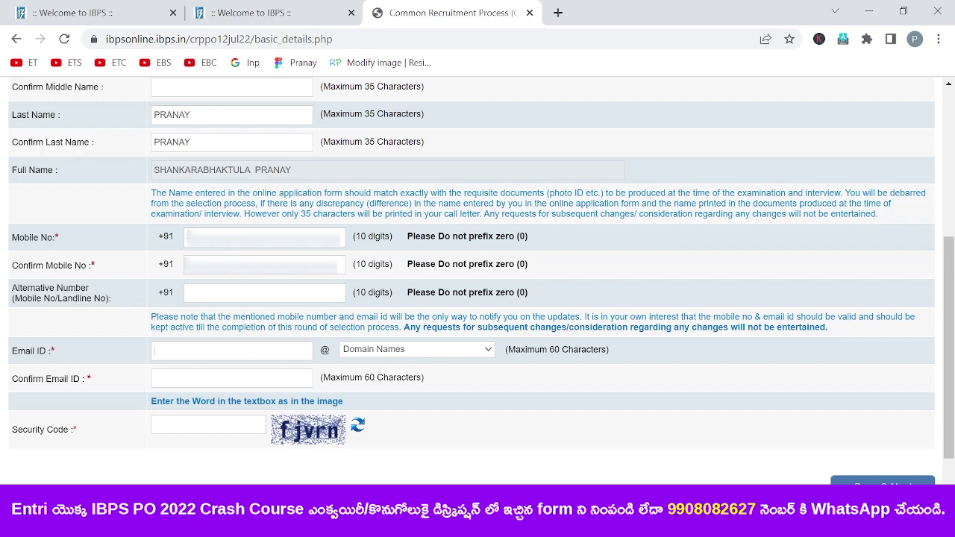
- Paste the candidate's e-mail with the gmail.com domain, confirm it, and Save & Next
key(ctrl+v)
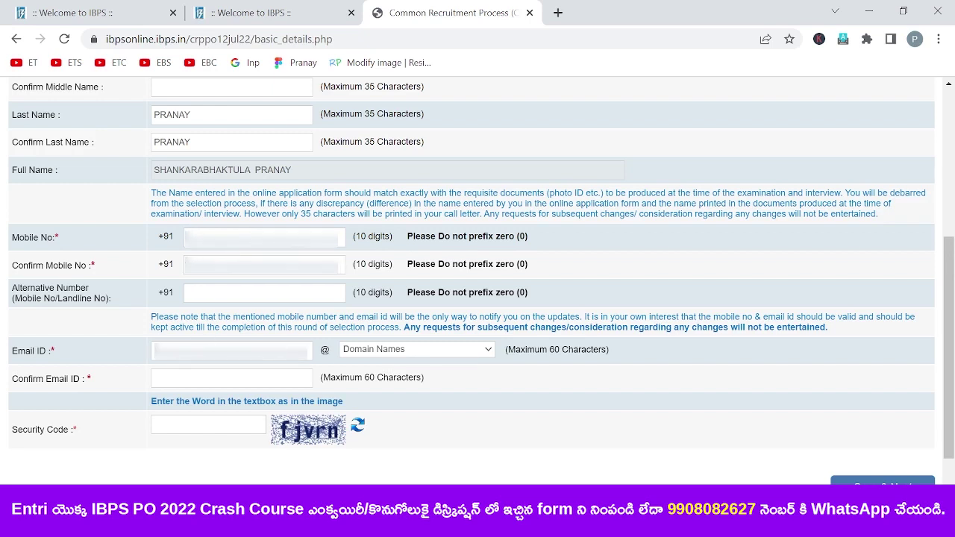
click(379, 394)
click(483, 352)
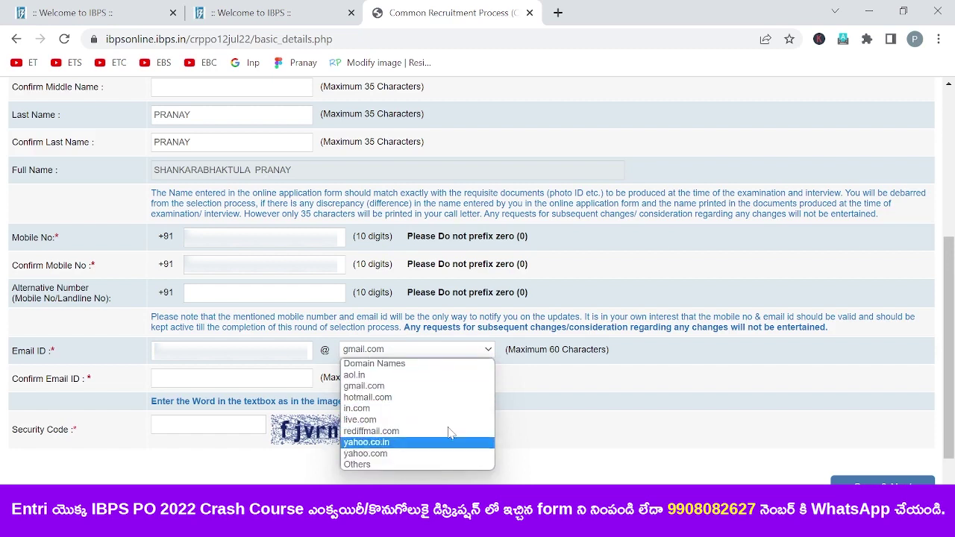
click(540, 424)
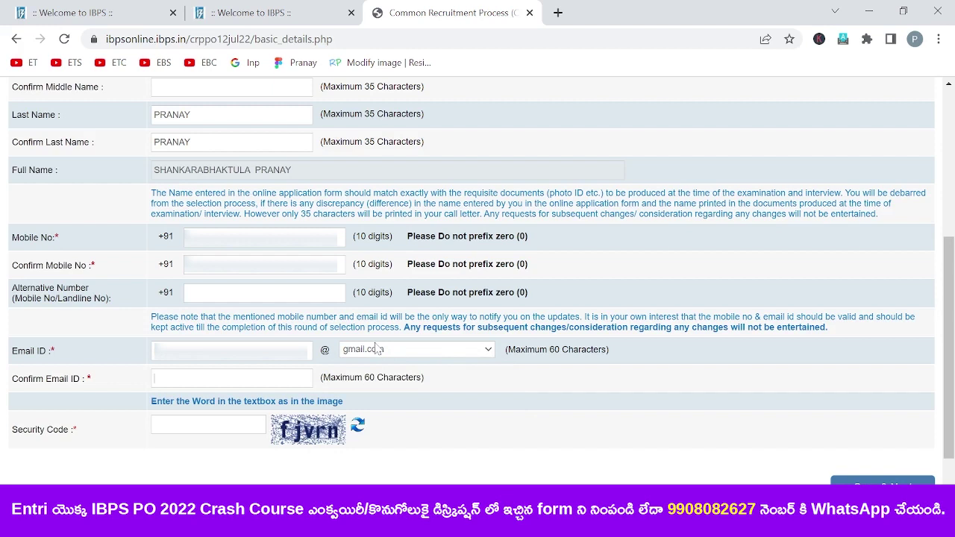
key(ctrl+v)
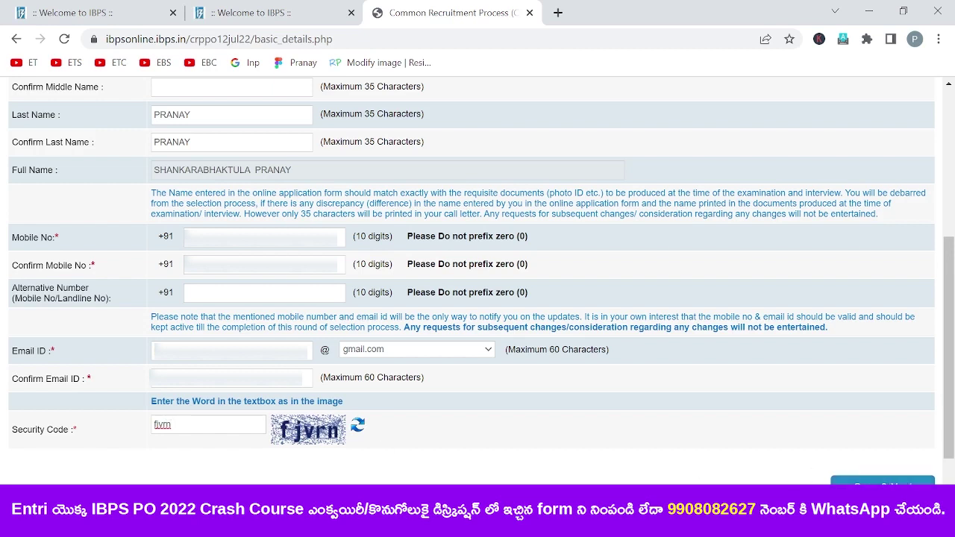
click(883, 482)
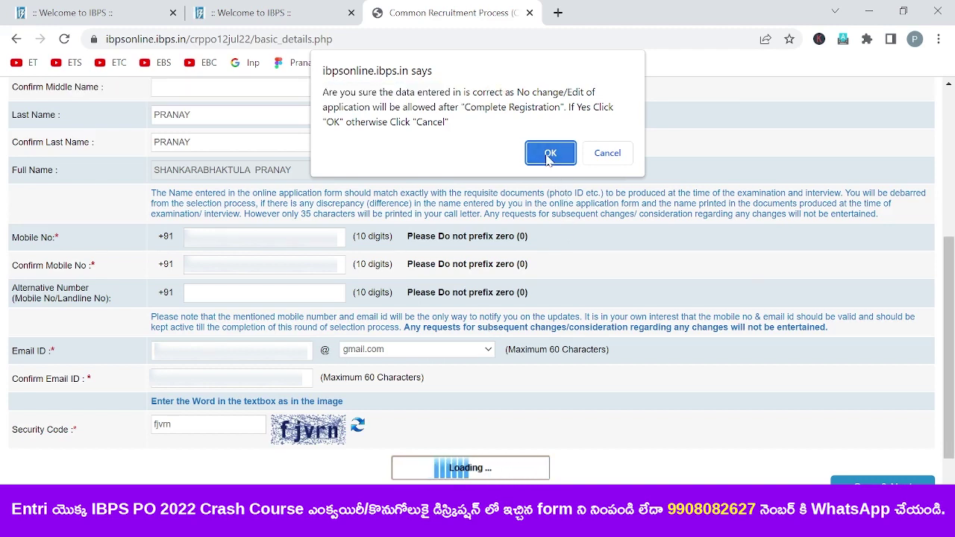
- Confirm the registration and upload the Photo image from Downloads as the candidate photograph
click(549, 154)
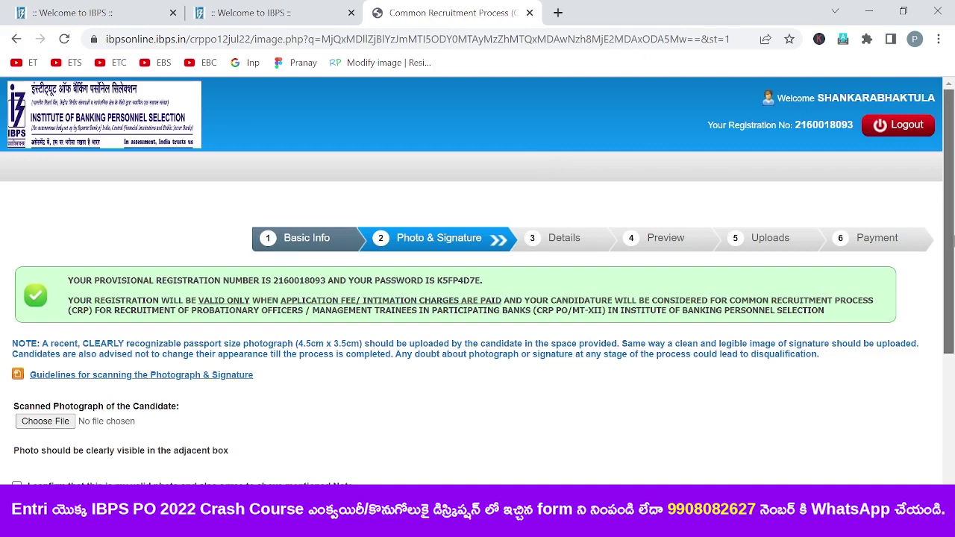
scroll(949, 224, down, 2)
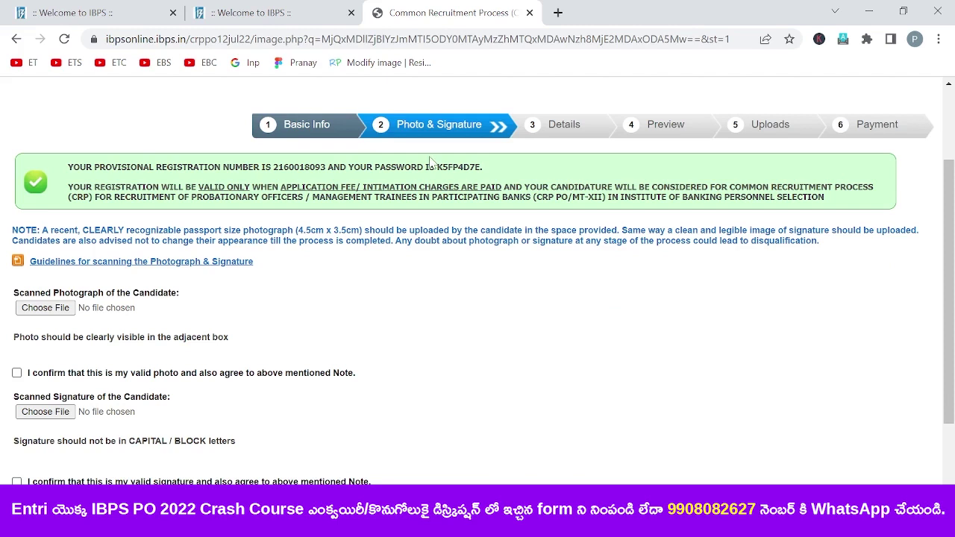
scroll(54, 236, down, 1)
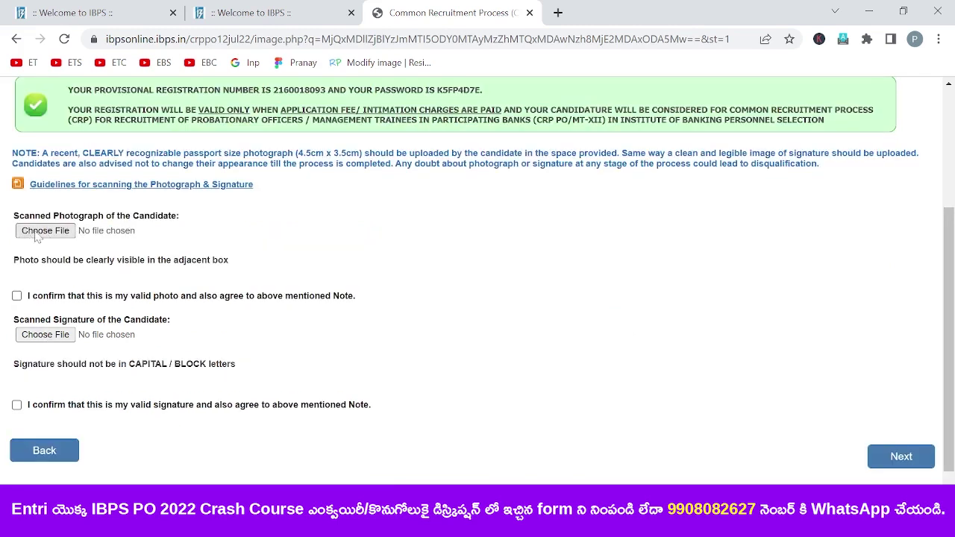
click(38, 232)
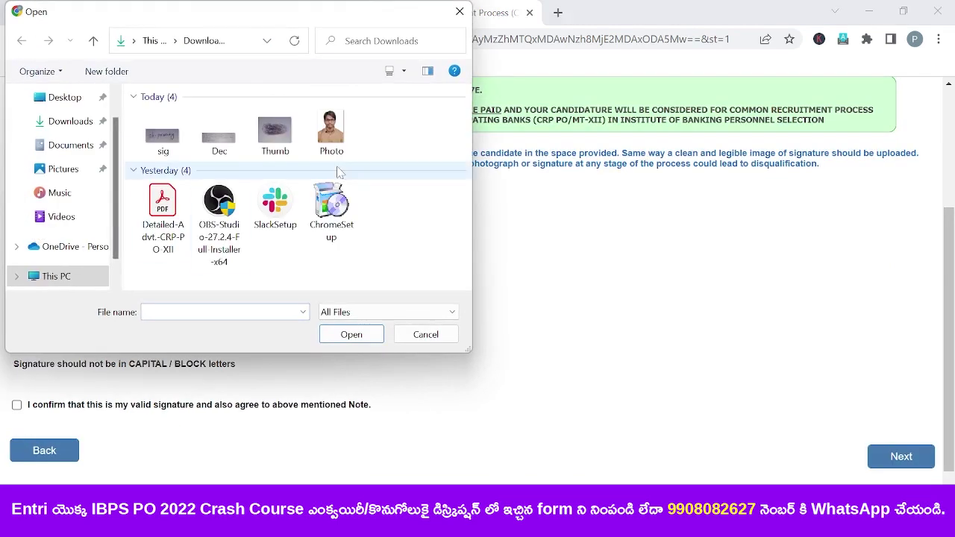
double_click(334, 145)
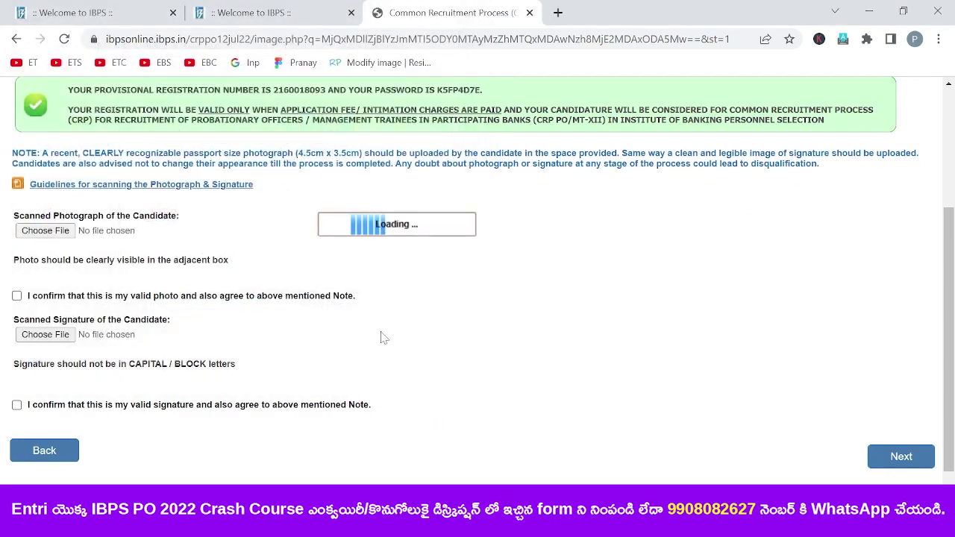
scroll(471, 231, down, 1)
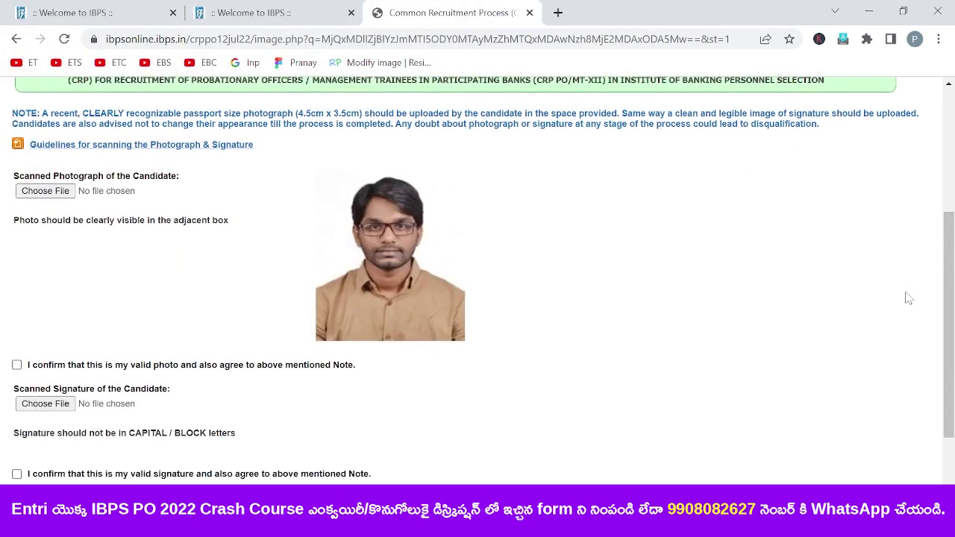
drag(950, 295, 952, 341)
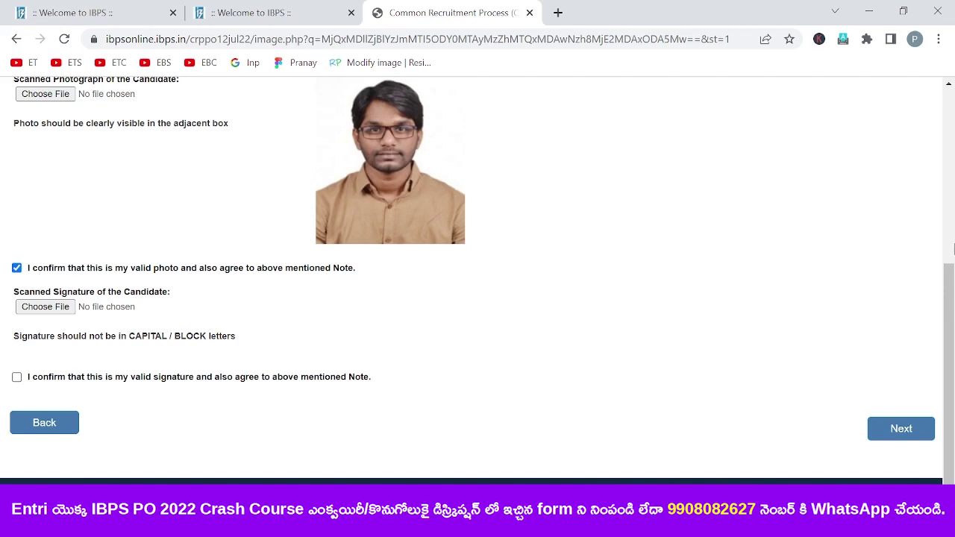
scroll(954, 250, up, 1)
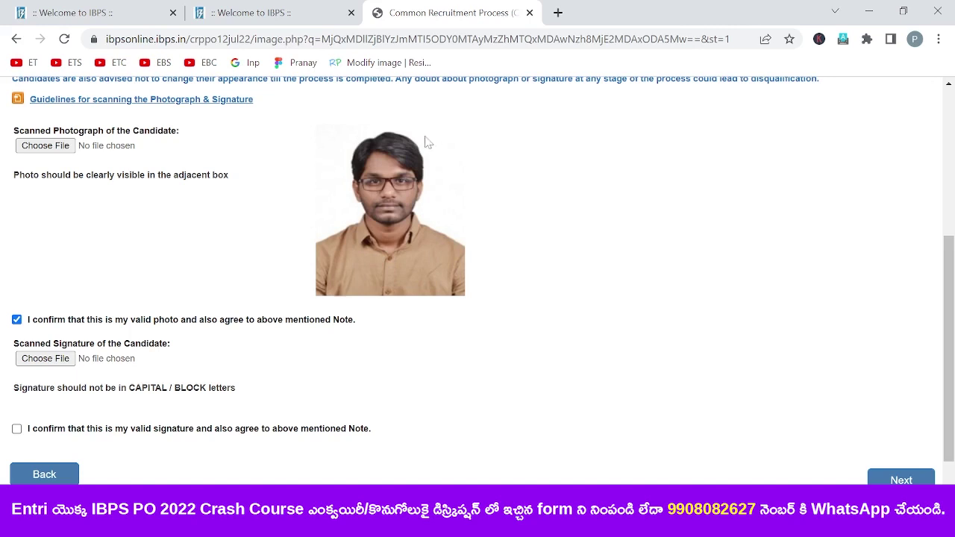
scroll(949, 336, down, 1)
- Upload the Signature image from Downloads and tick its validity confirmation checkbox
click(50, 308)
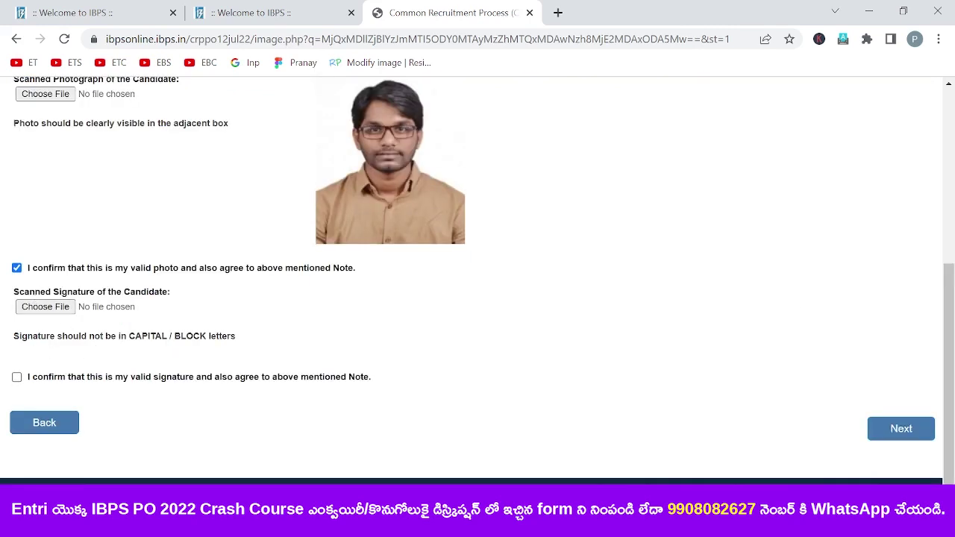
click(46, 310)
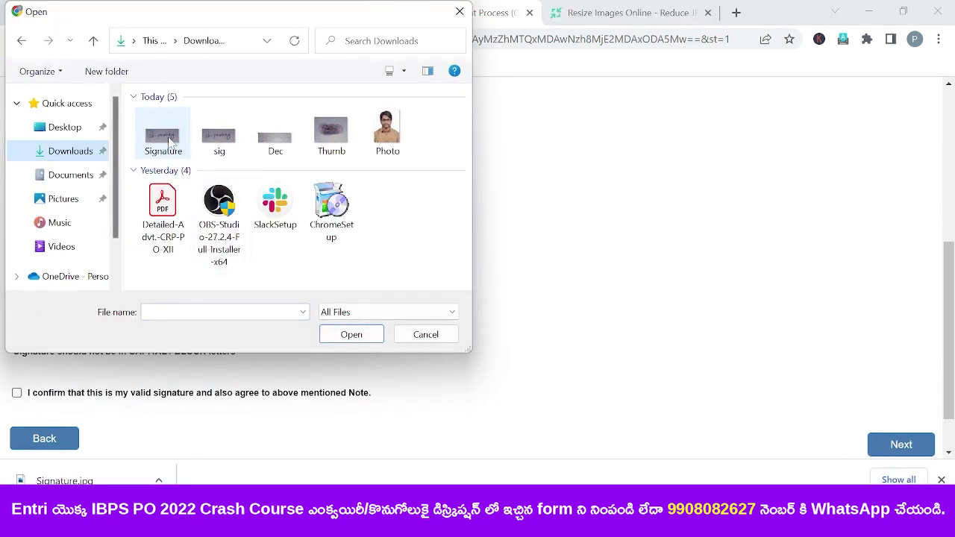
double_click(167, 142)
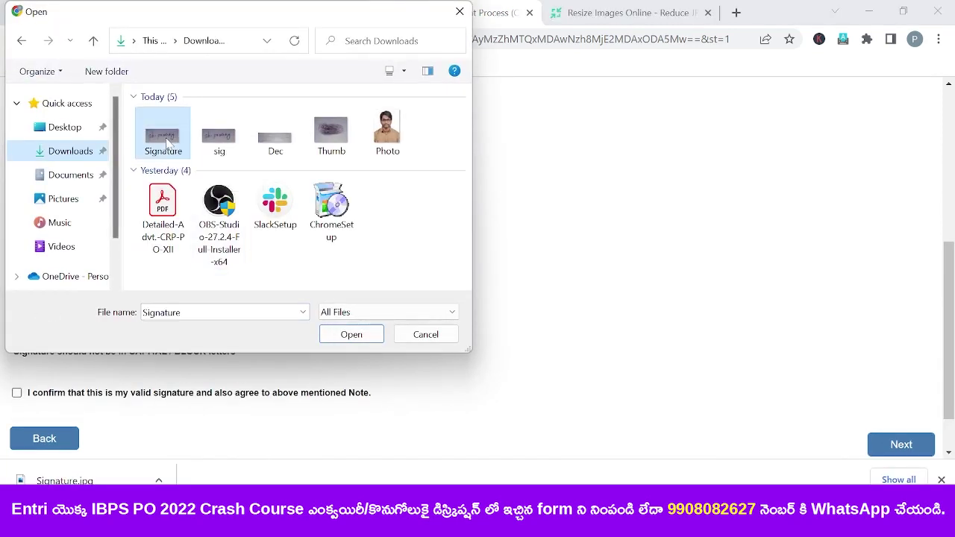
scroll(511, 410, down, 1)
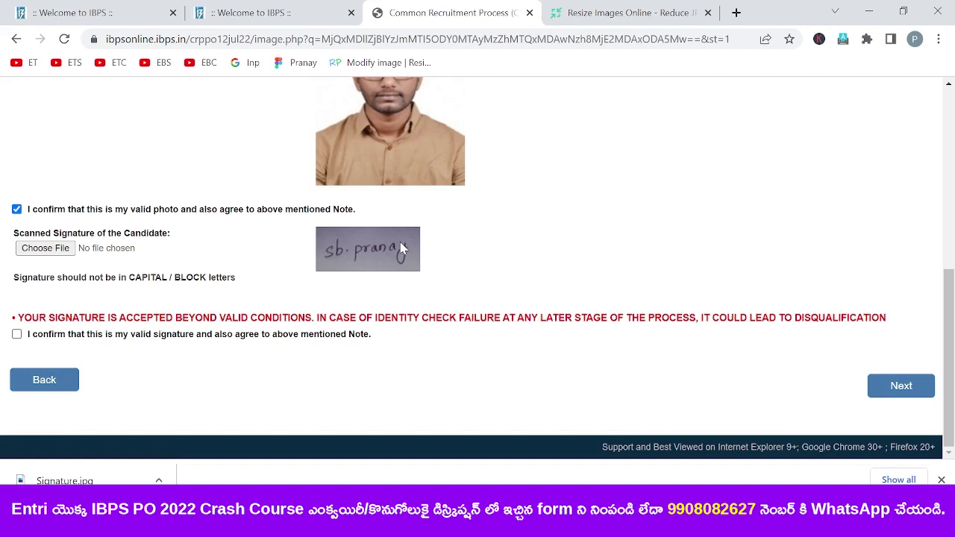
click(17, 334)
- Continue to the Details step and set the category to OBC, dismissing its notice
click(919, 394)
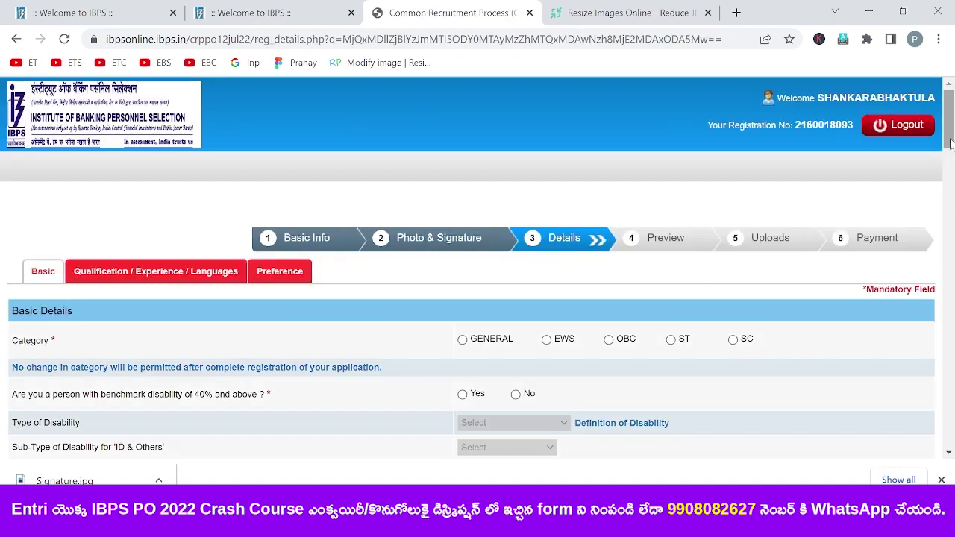
scroll(950, 152, down, 2)
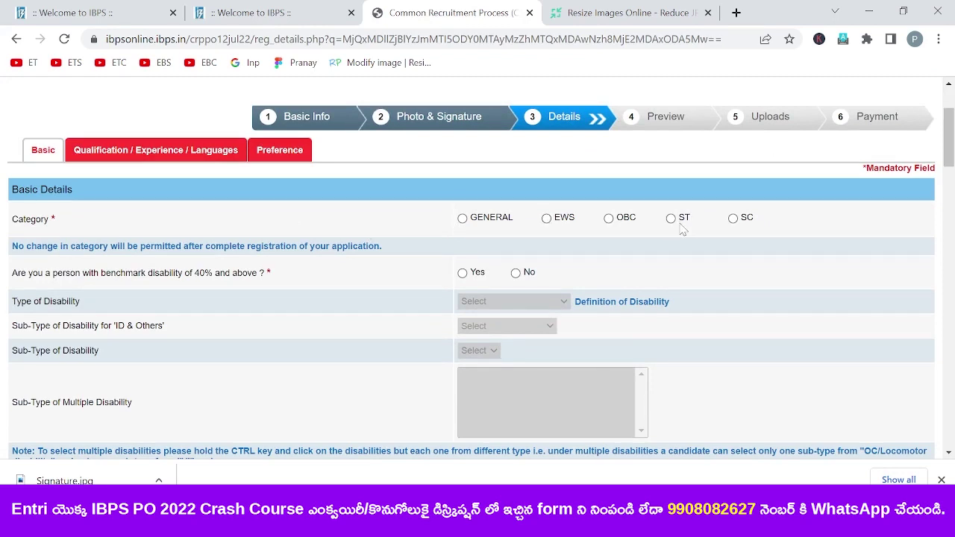
click(609, 217)
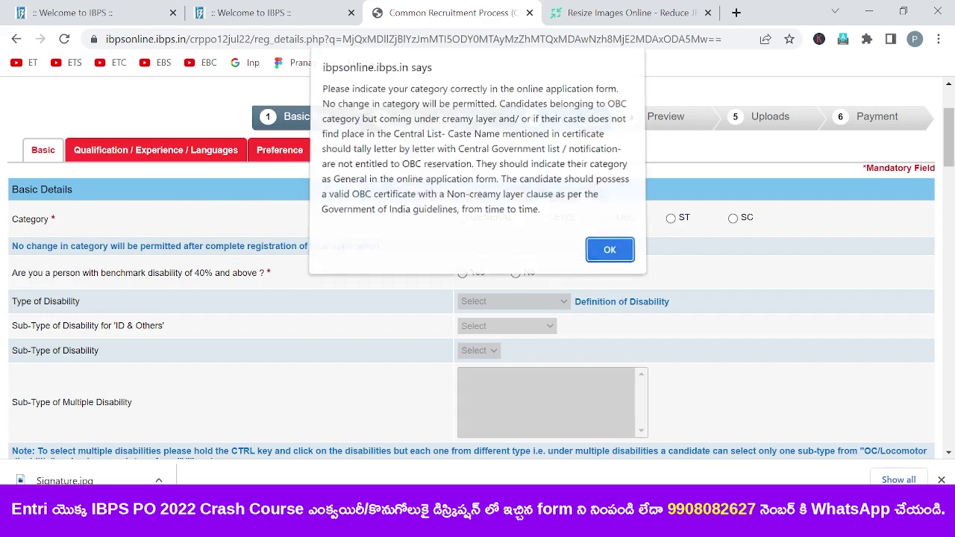
click(610, 253)
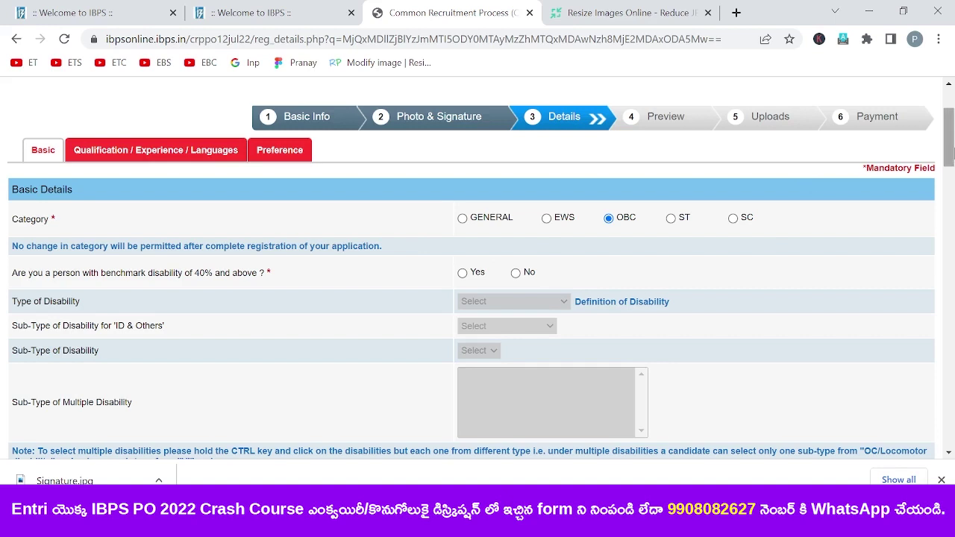
- Try Yes with HI disability type, then answer No to benchmark disability
drag(949, 151, 950, 171)
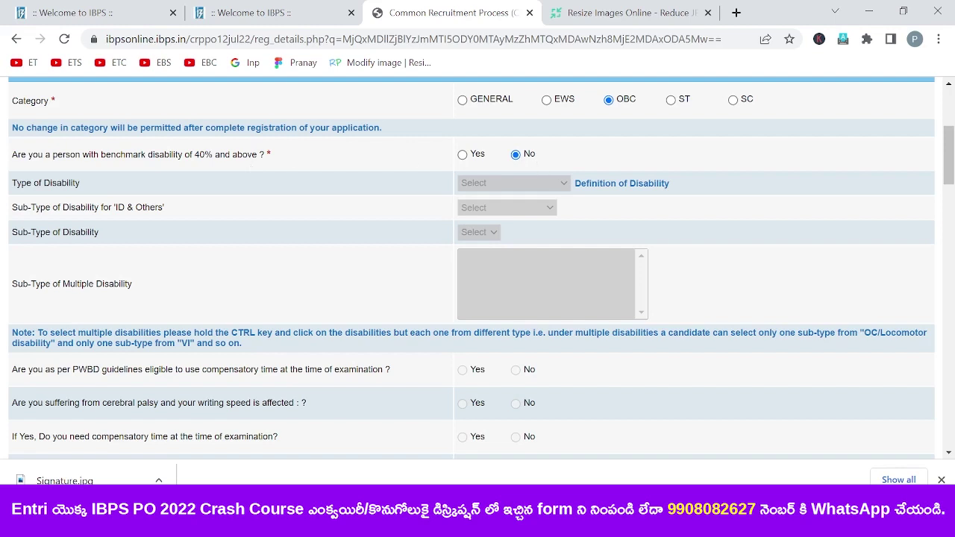
drag(950, 155, 950, 157)
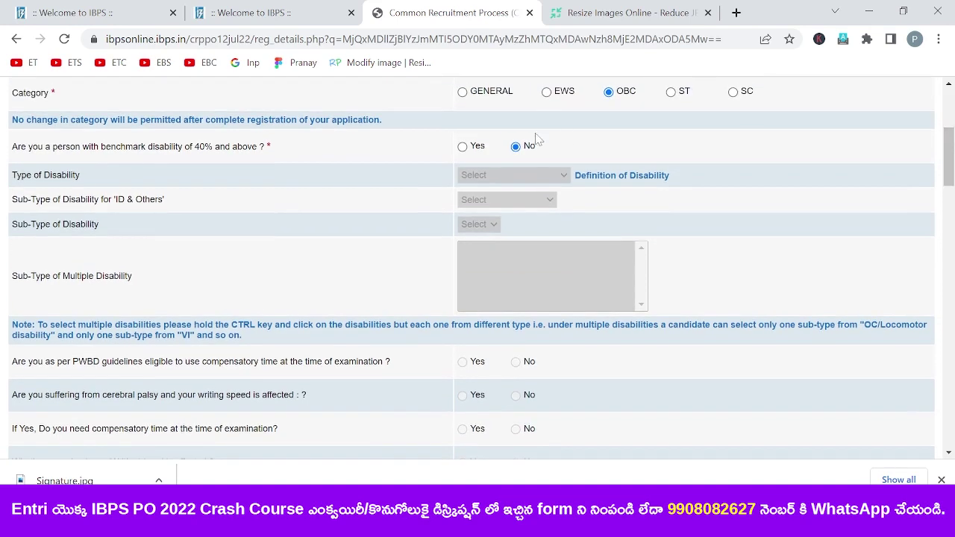
click(464, 148)
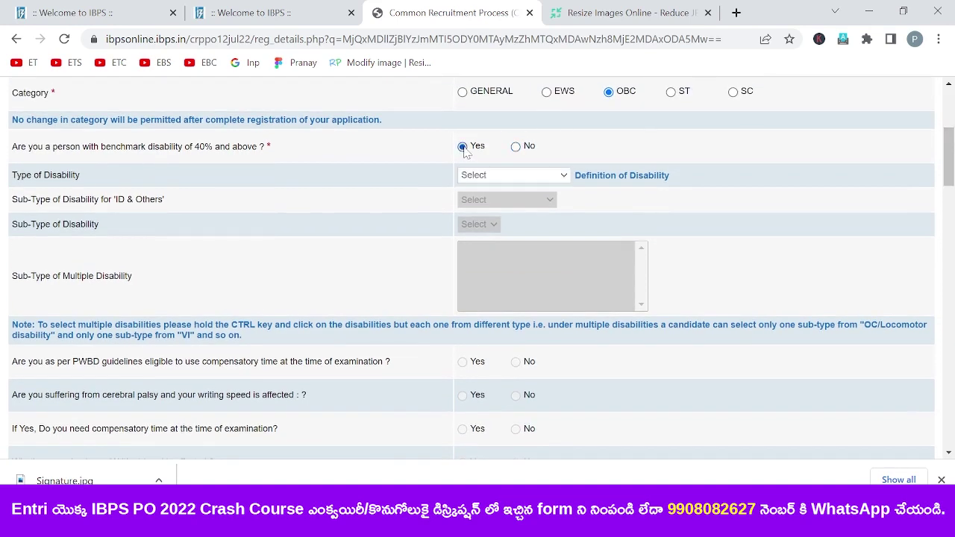
click(504, 176)
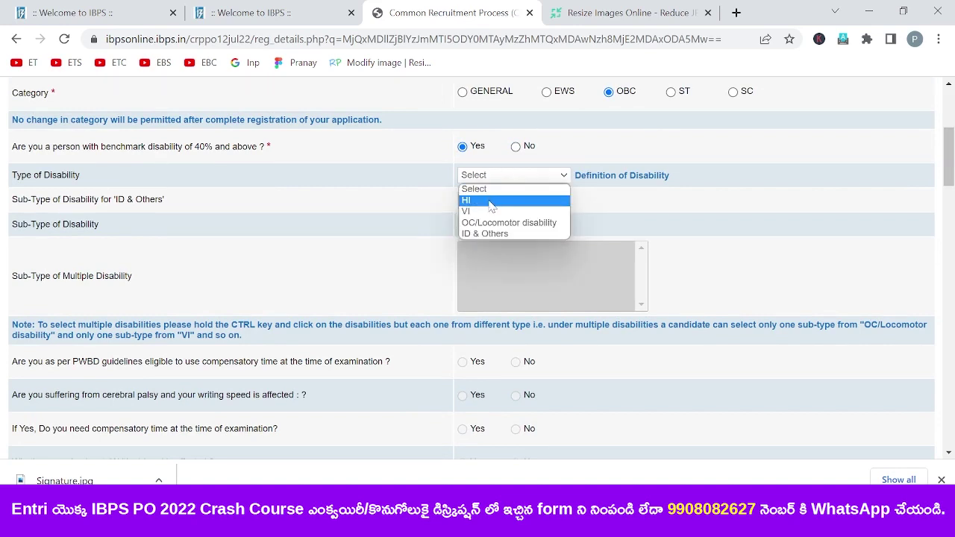
click(491, 201)
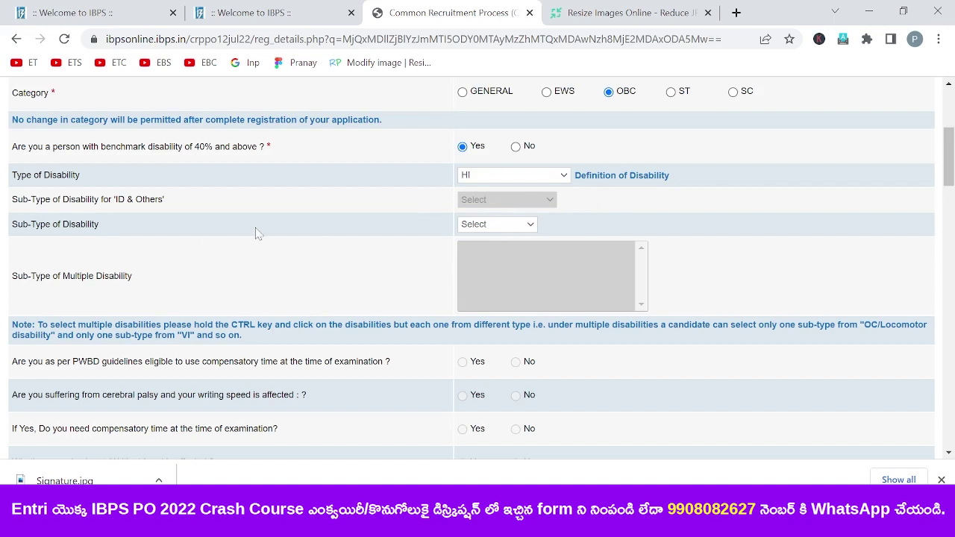
click(521, 227)
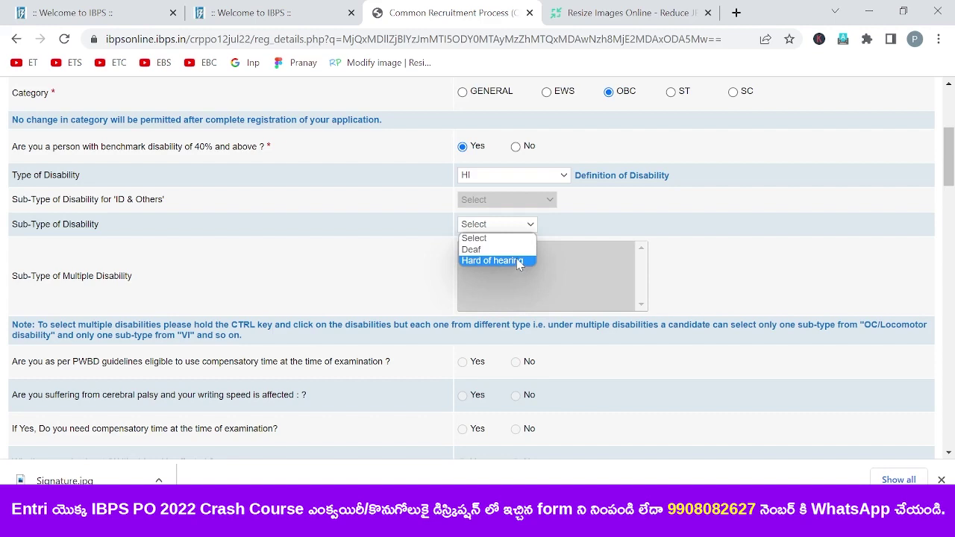
click(628, 232)
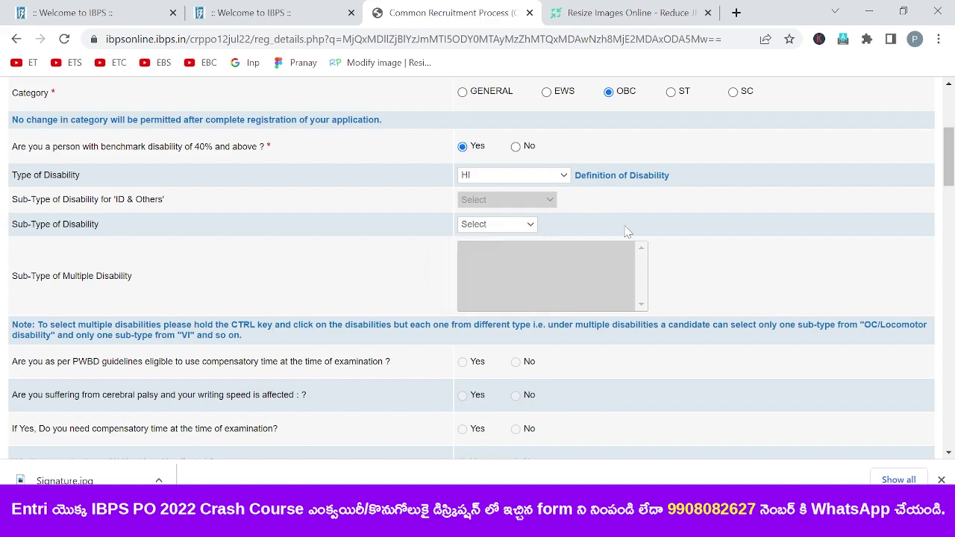
click(516, 148)
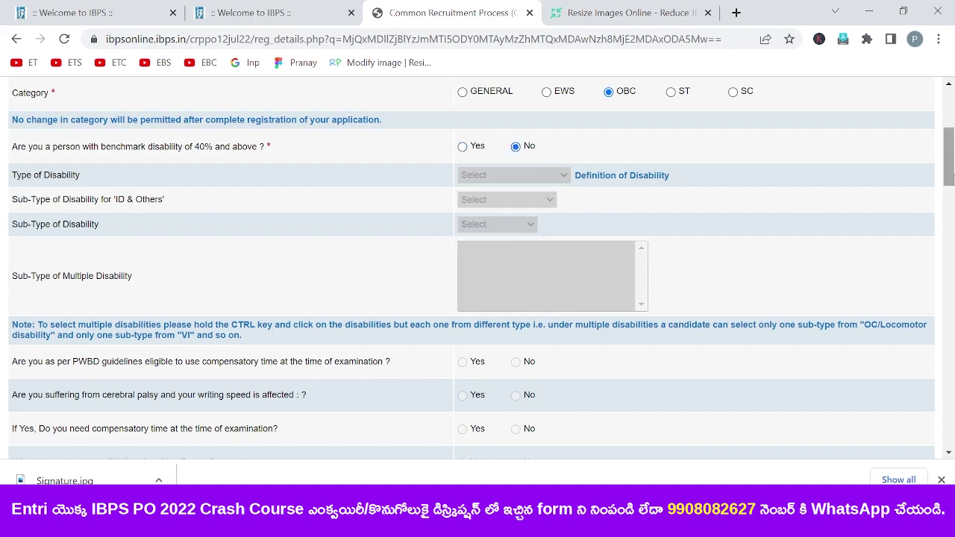
- Answer No to the 1984 riots family-member and Ex-Serviceman questions
drag(949, 170, 949, 193)
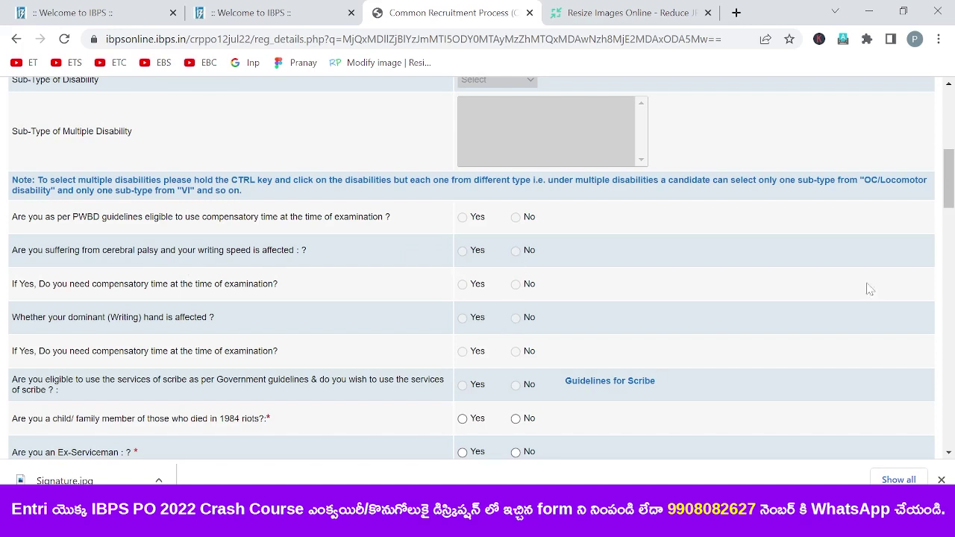
drag(951, 186, 952, 201)
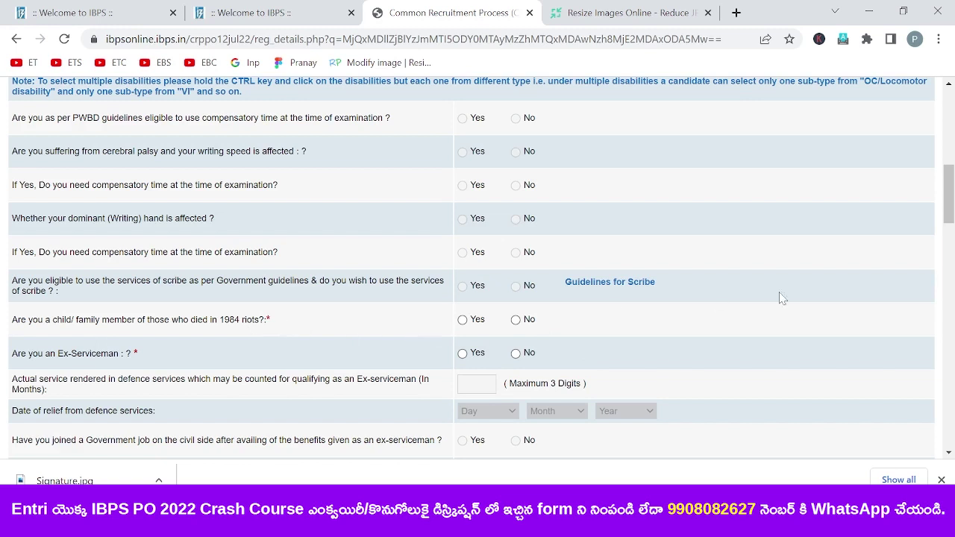
scroll(481, 247, down, 1)
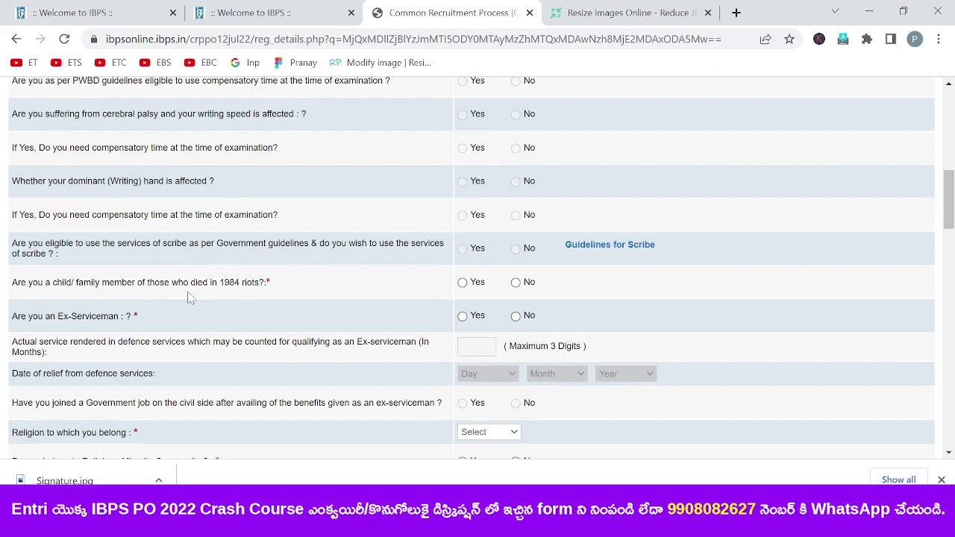
click(520, 287)
click(517, 317)
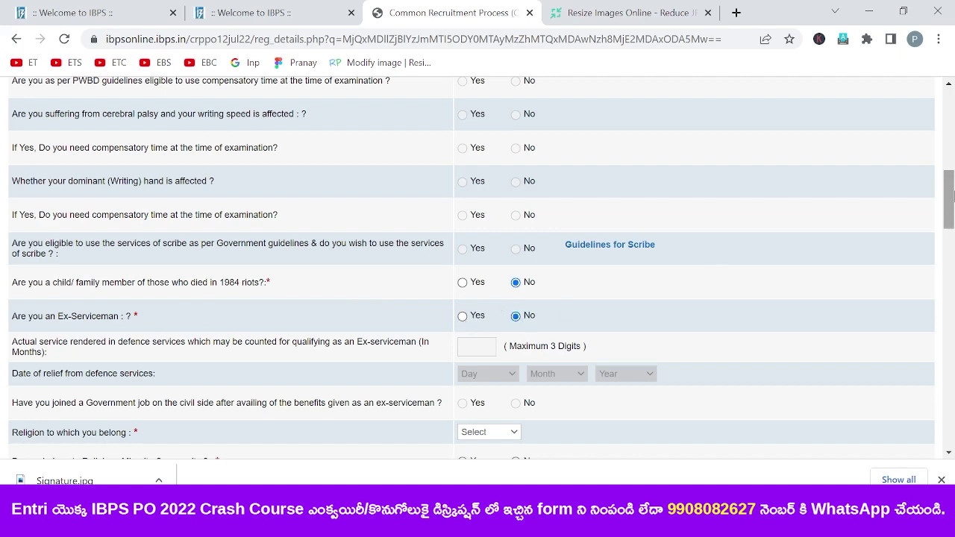
scroll(562, 188, down, 3)
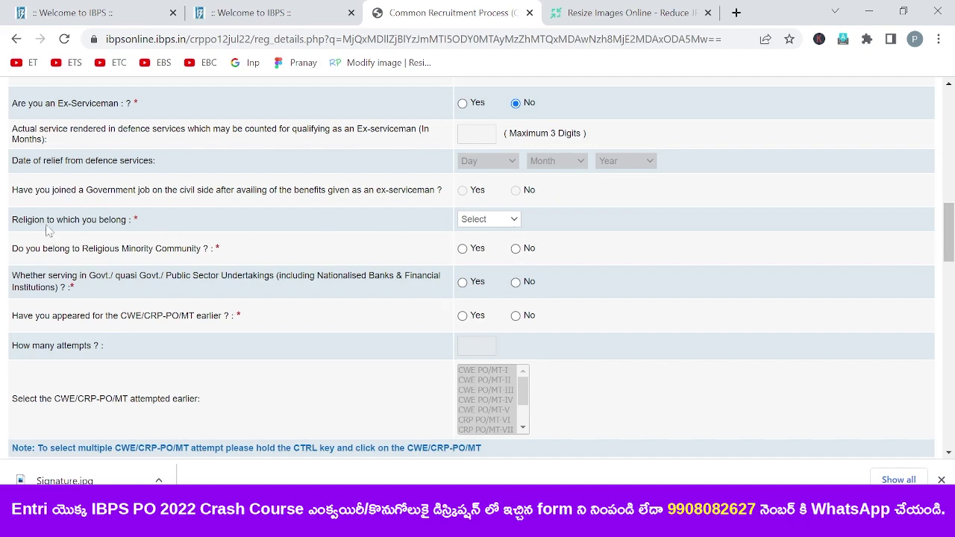
- Set religion to Hindu and answer No to the religious minority question
click(505, 217)
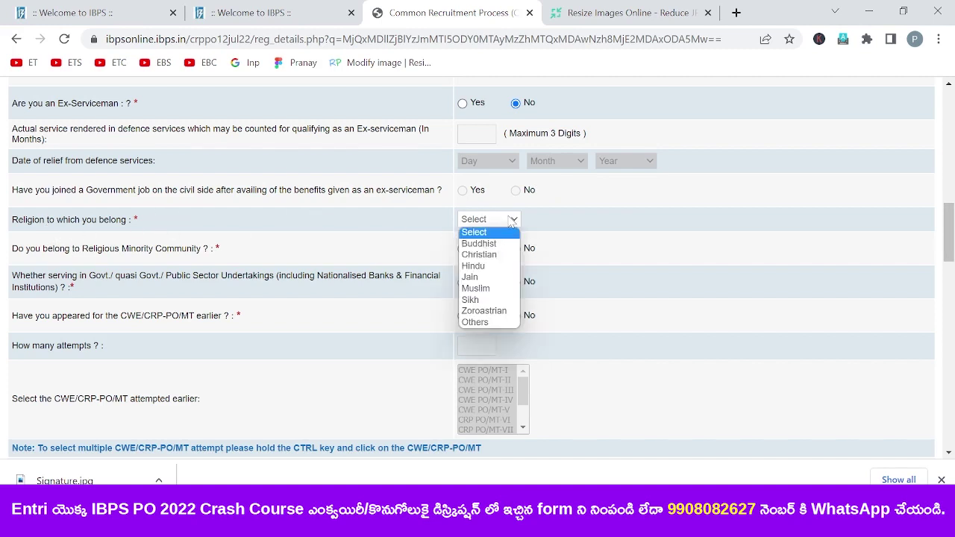
click(479, 273)
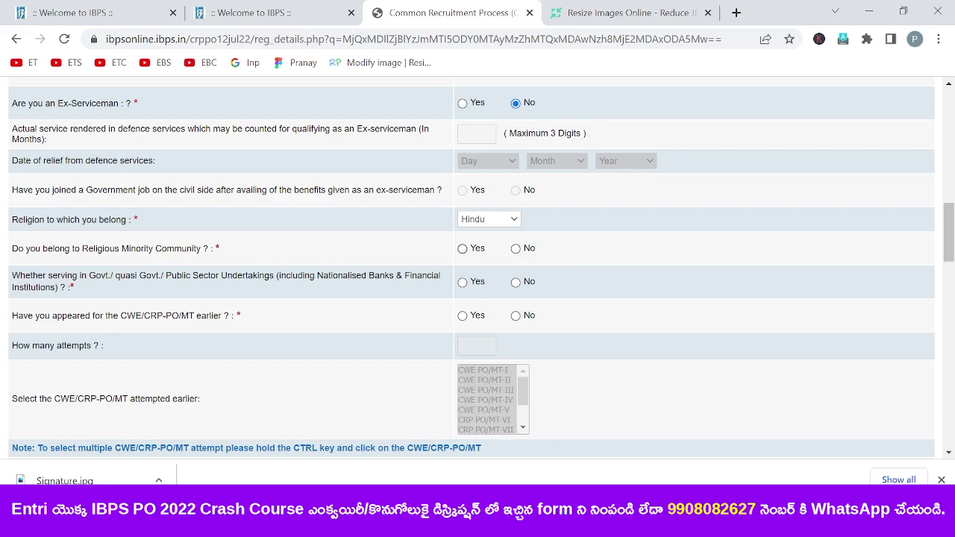
click(515, 249)
- Mark appeared earlier and select CRP PO/MT-VII and CRP PO/MT-VIII as previous exams
click(463, 316)
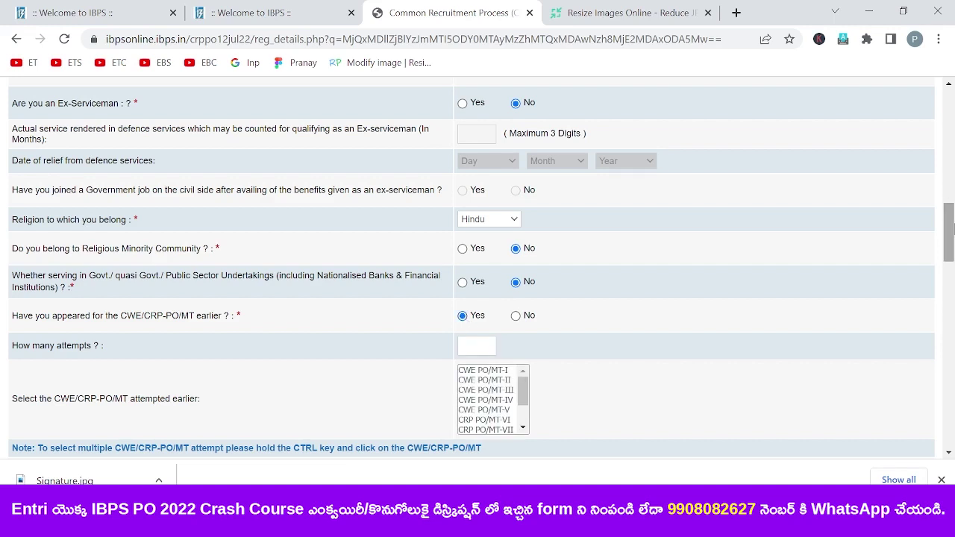
drag(950, 229, 952, 248)
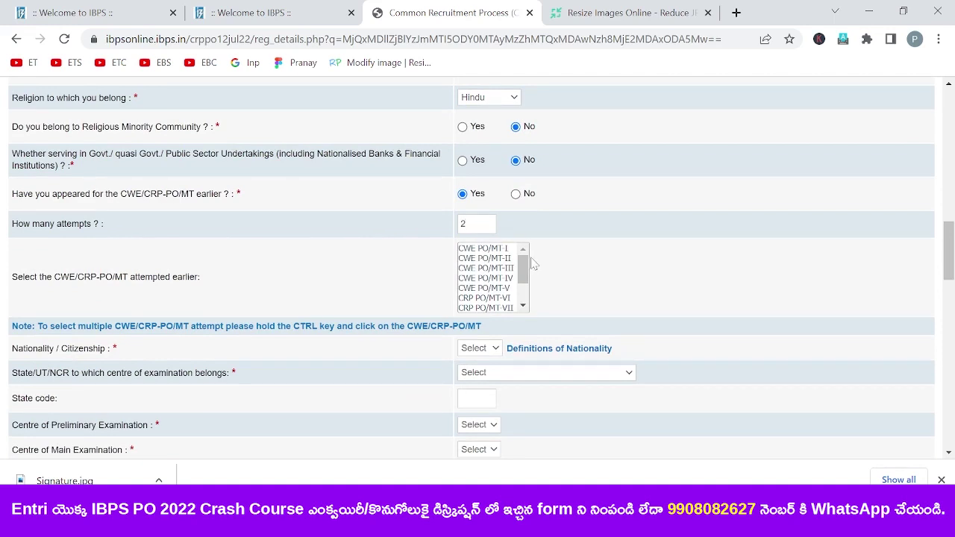
drag(525, 265, 530, 278)
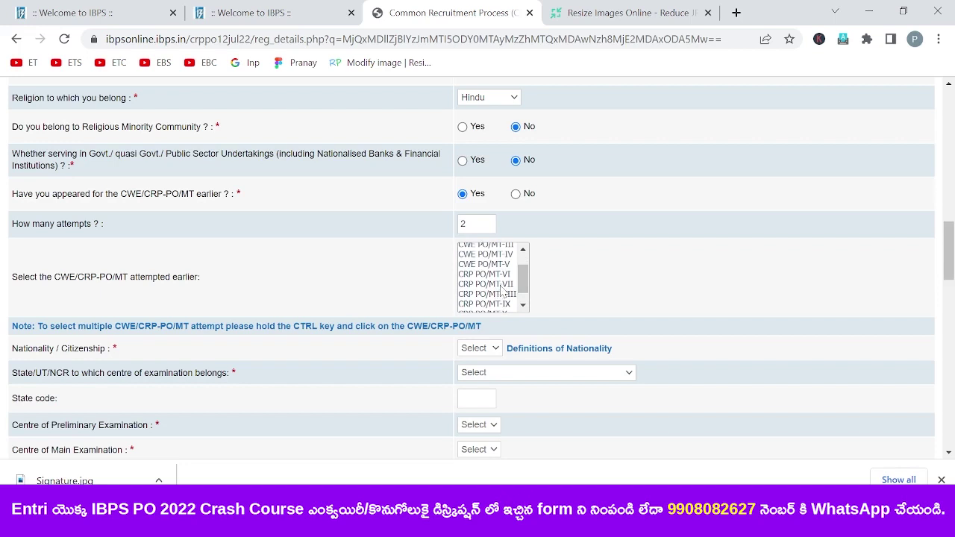
click(503, 285)
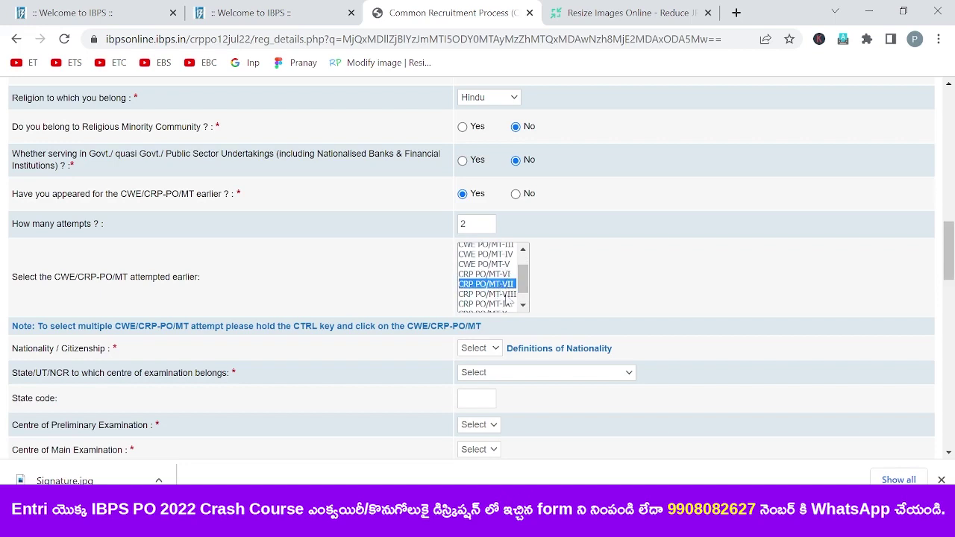
ctrl+click(504, 295)
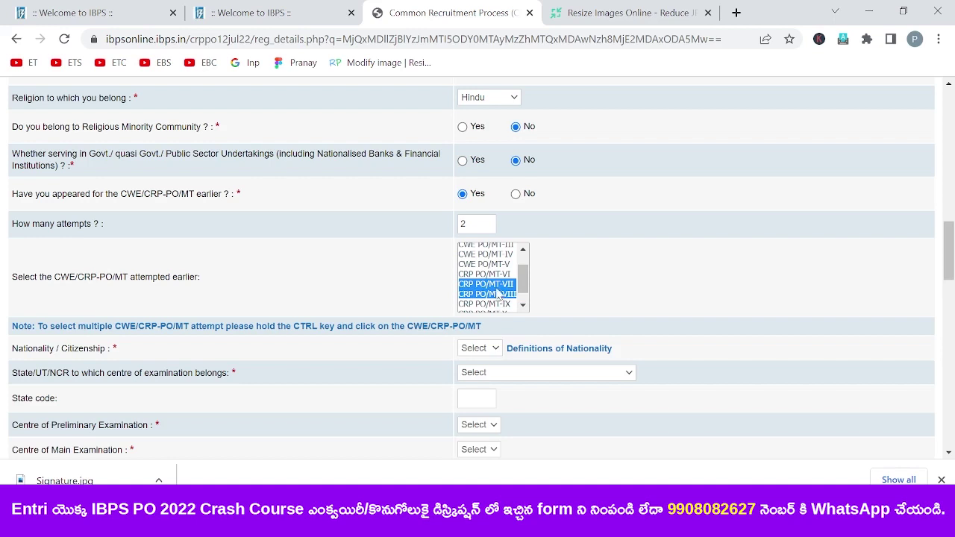
drag(950, 267, 953, 285)
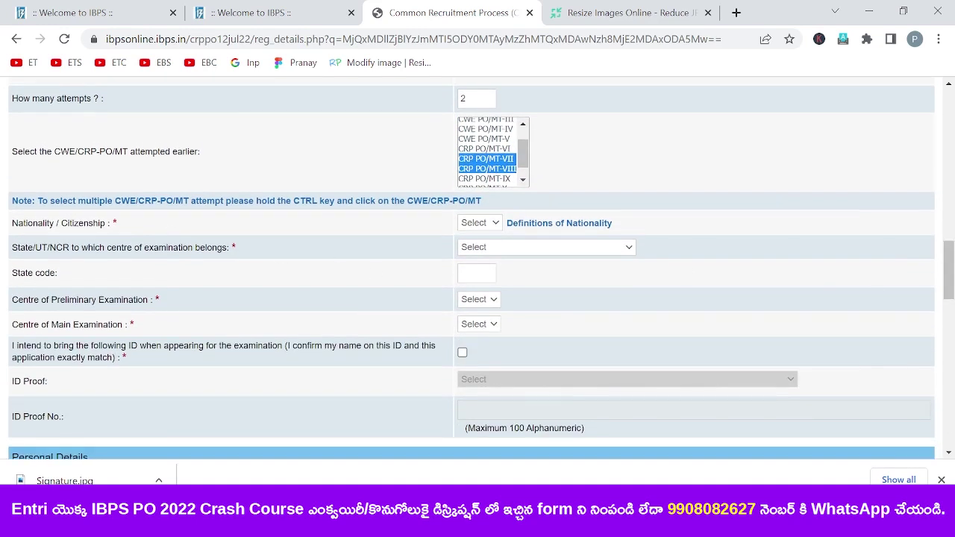
- Set nationality to Indian and the exam state to Telangana
click(495, 225)
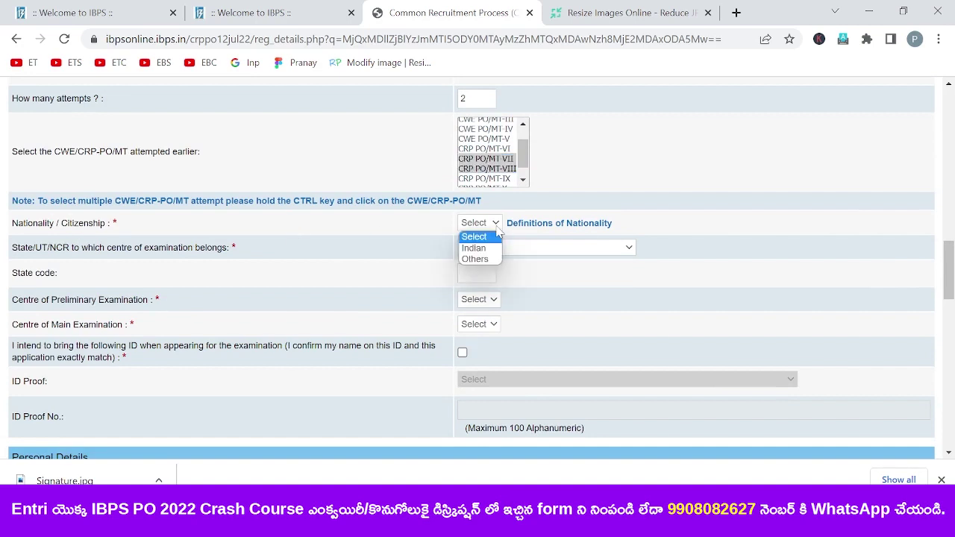
click(481, 249)
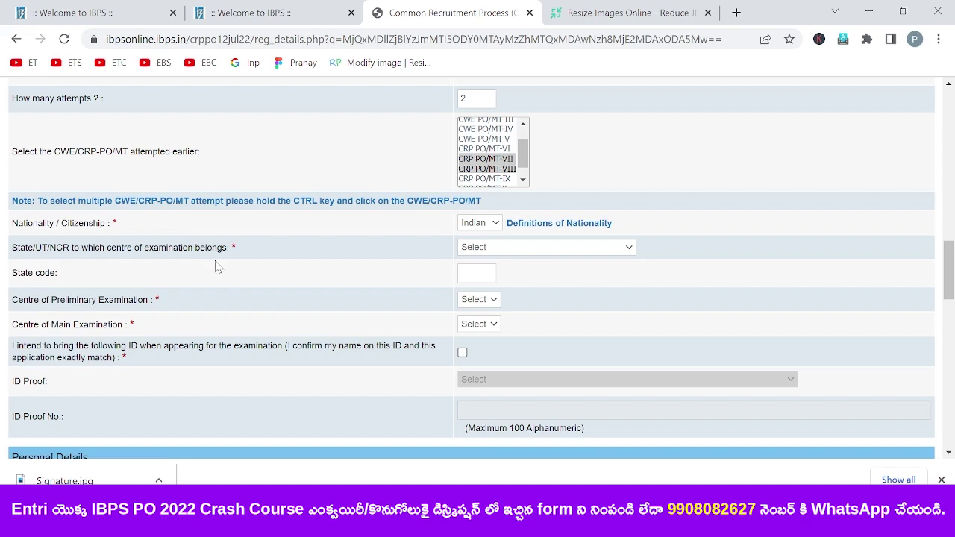
click(549, 256)
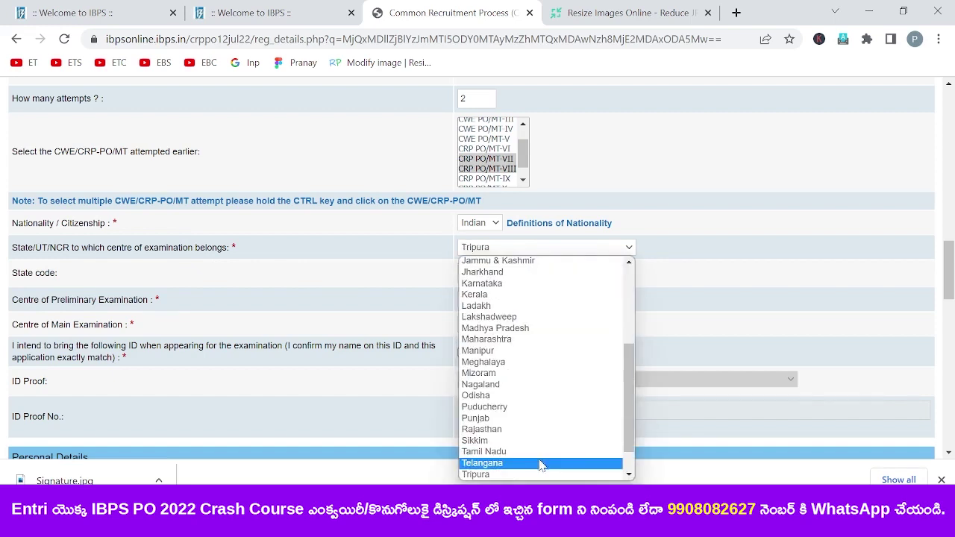
click(540, 462)
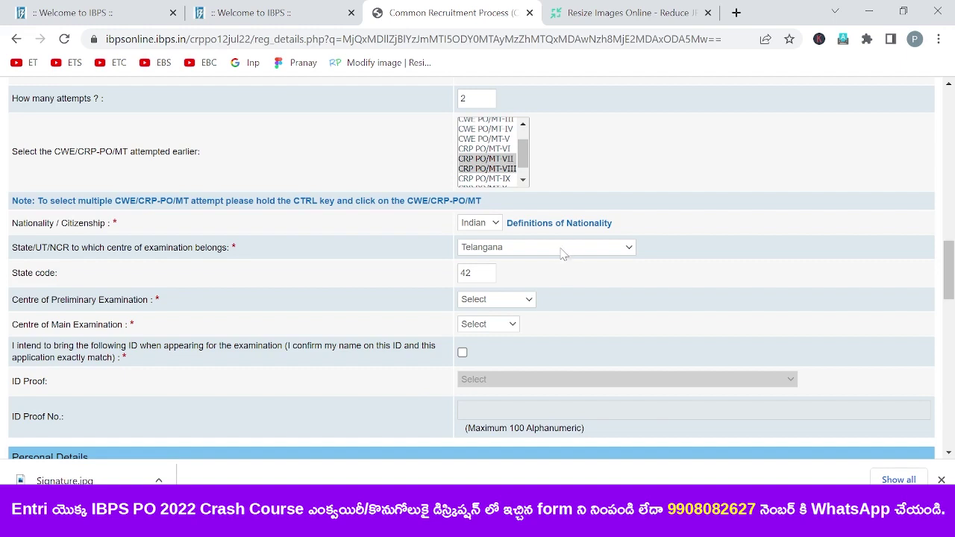
drag(950, 272, 949, 291)
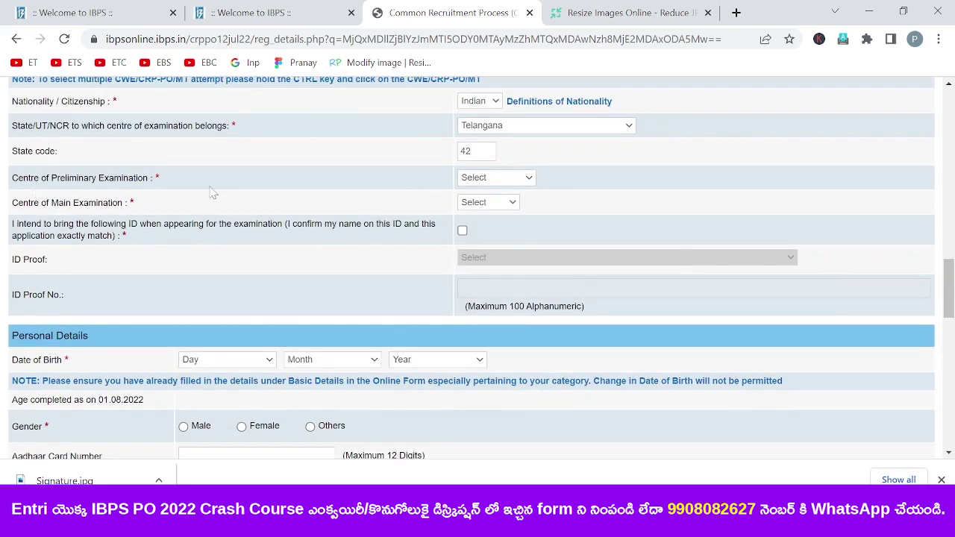
- Choose Hyderabad as both the preliminary and main exam centre
click(529, 184)
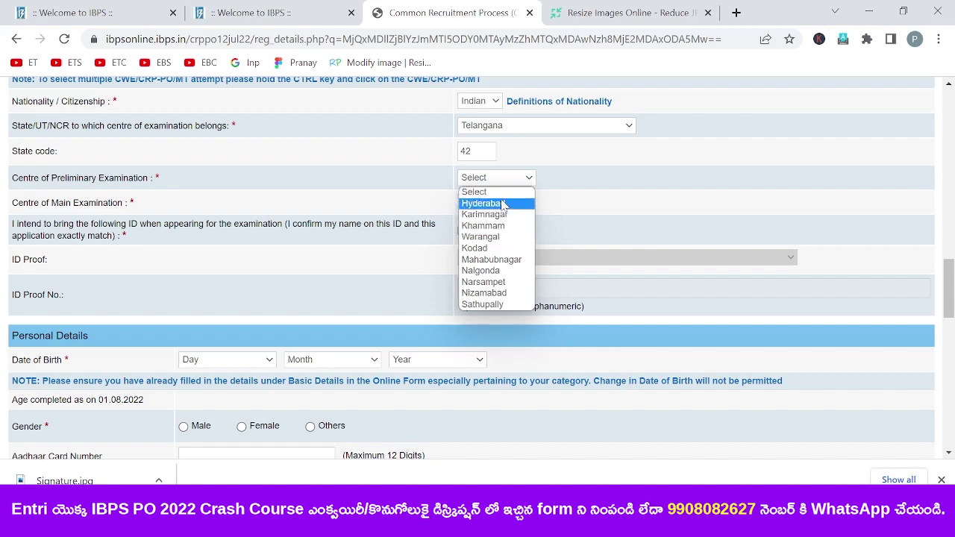
click(504, 204)
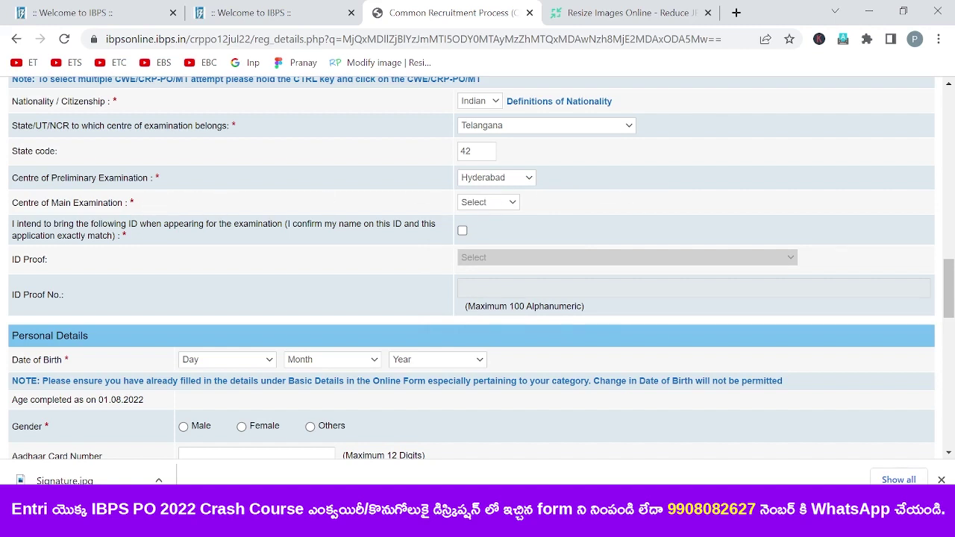
click(513, 203)
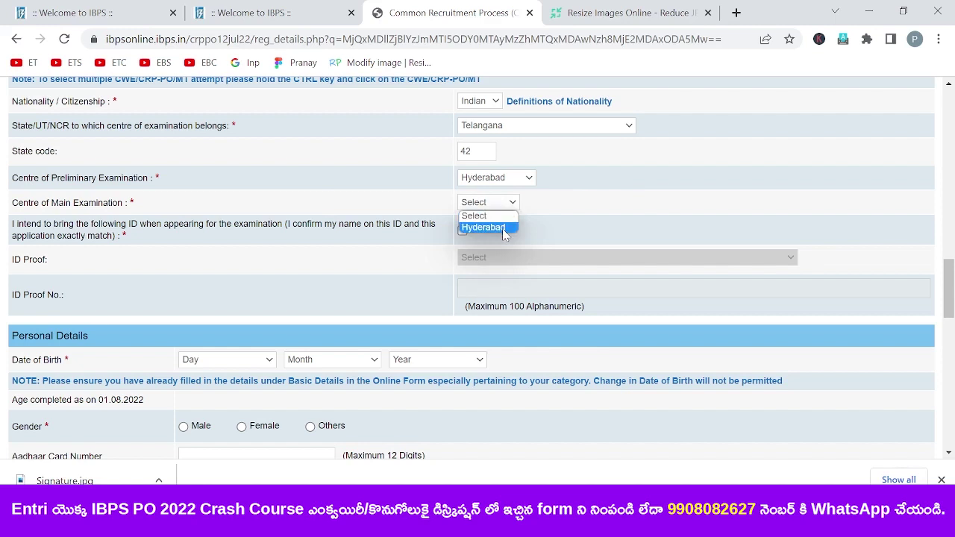
click(503, 228)
drag(951, 302, 950, 312)
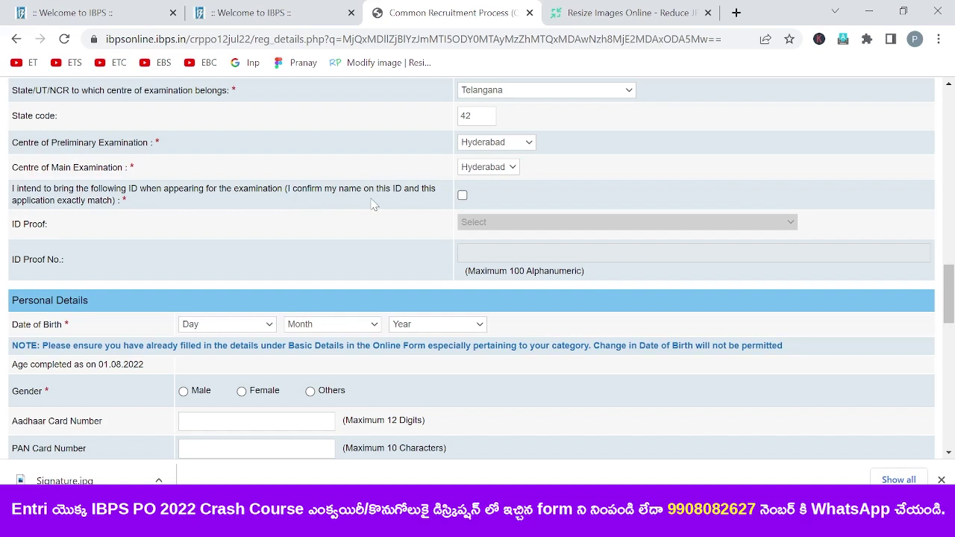
- Confirm bringing matching ID, and set the ID proof to Aadhar Card with its number
click(463, 196)
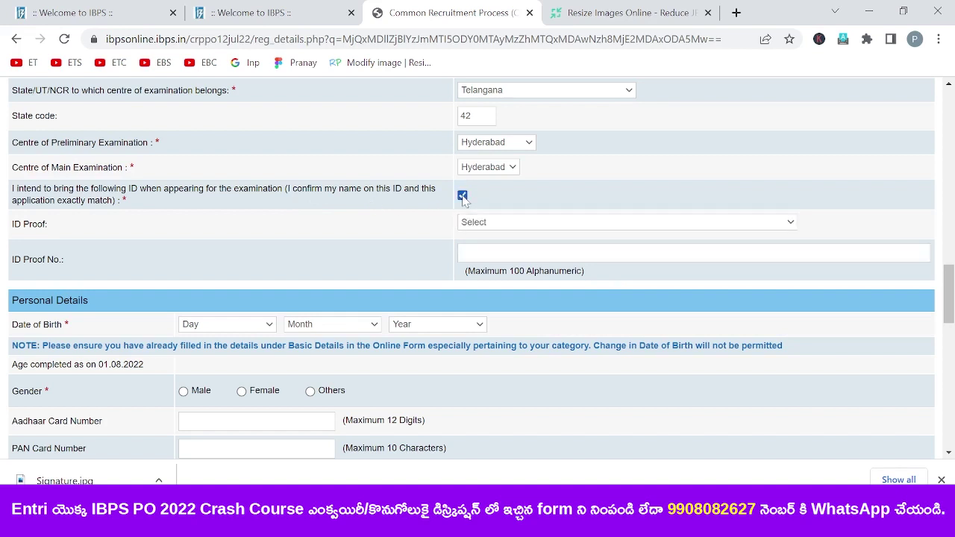
click(502, 224)
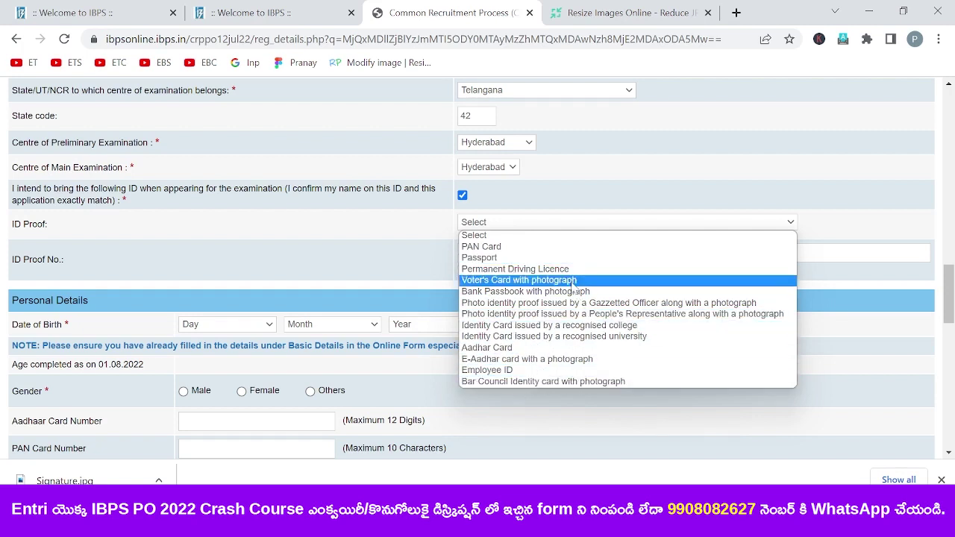
key(a)
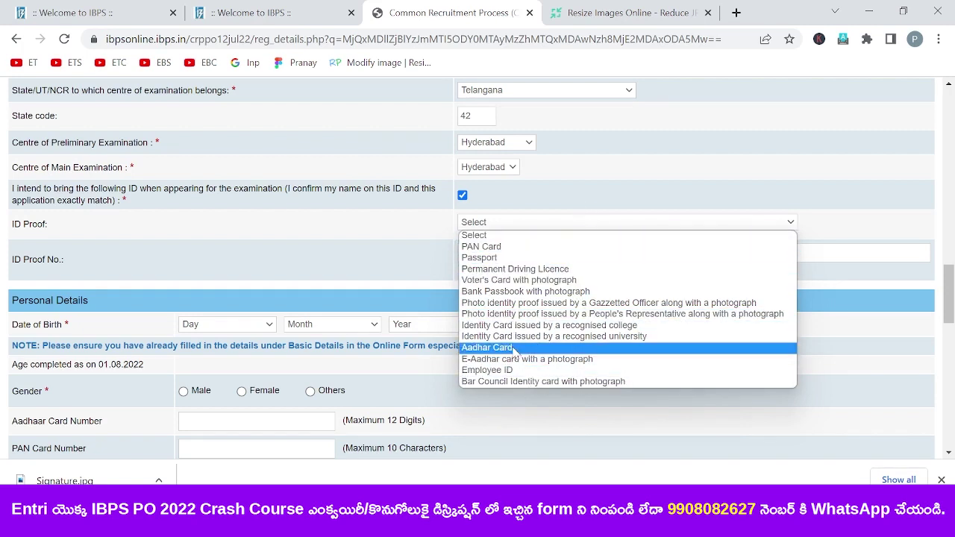
key(Return)
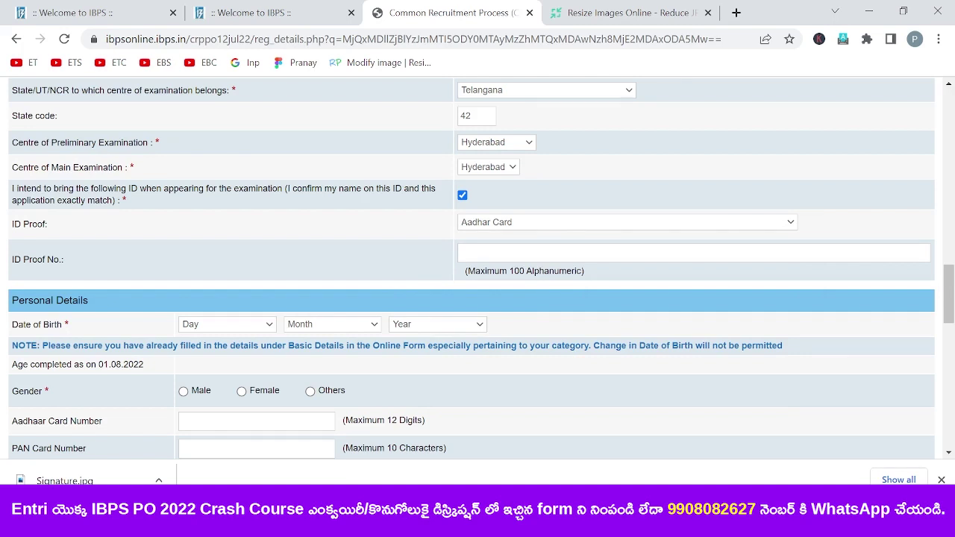
key(ctrl+v)
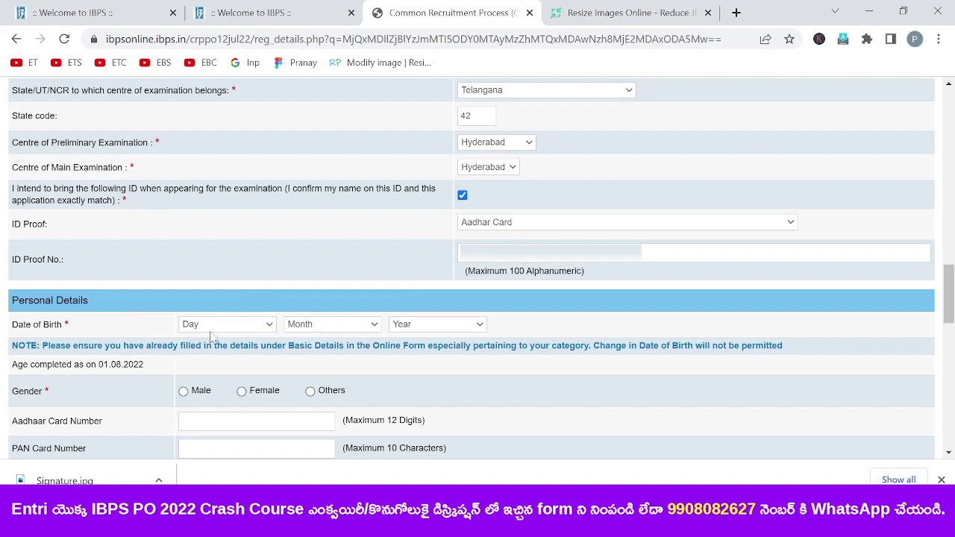
- Set the date of birth to Day 10, April, 1993
click(259, 329)
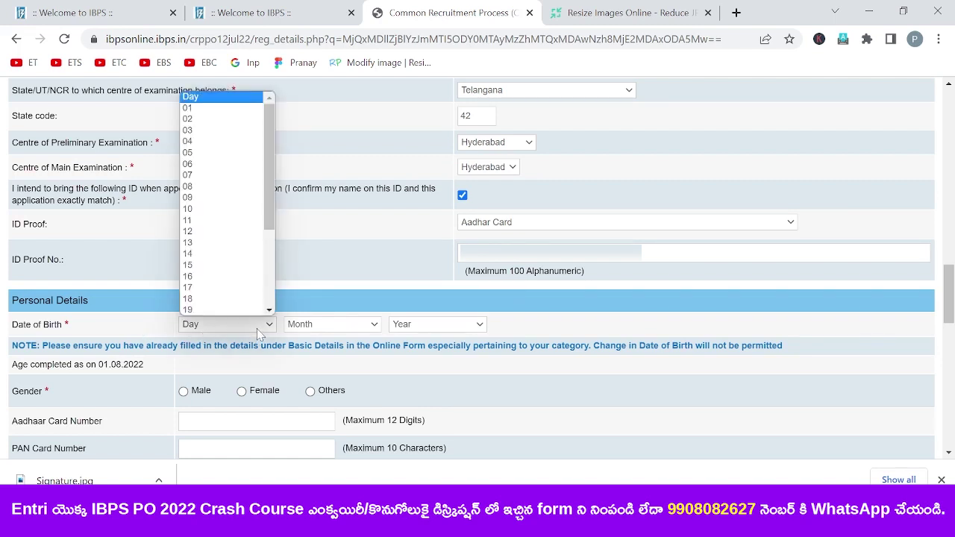
click(220, 209)
click(314, 325)
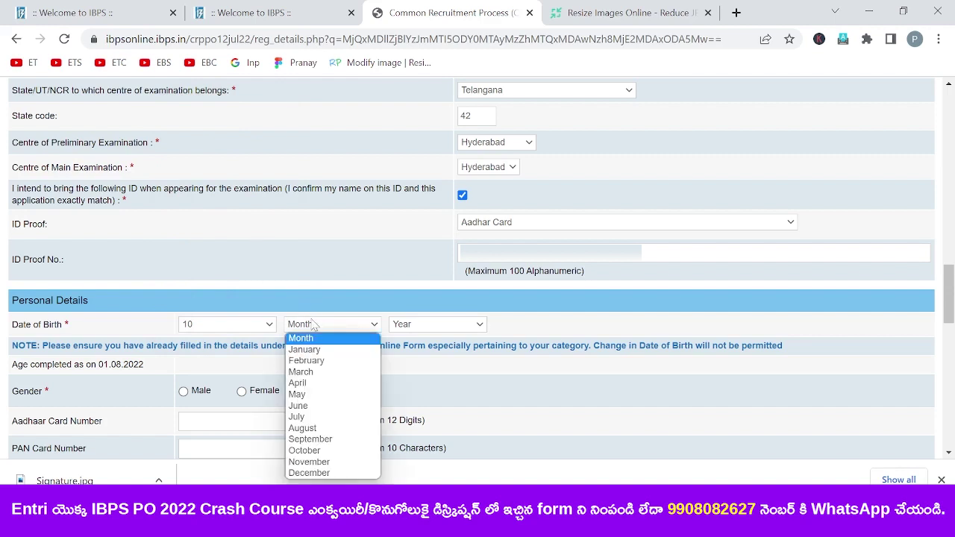
click(320, 383)
click(457, 331)
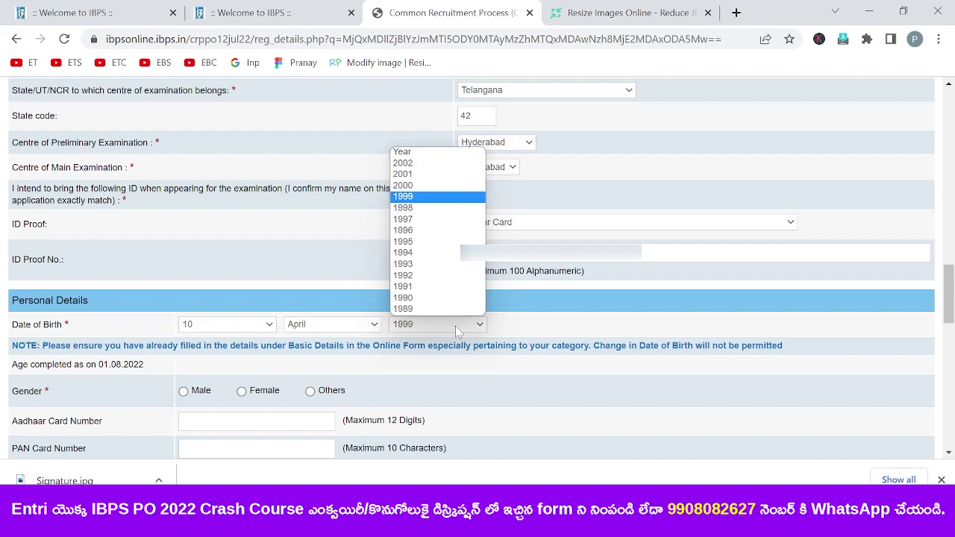
click(433, 265)
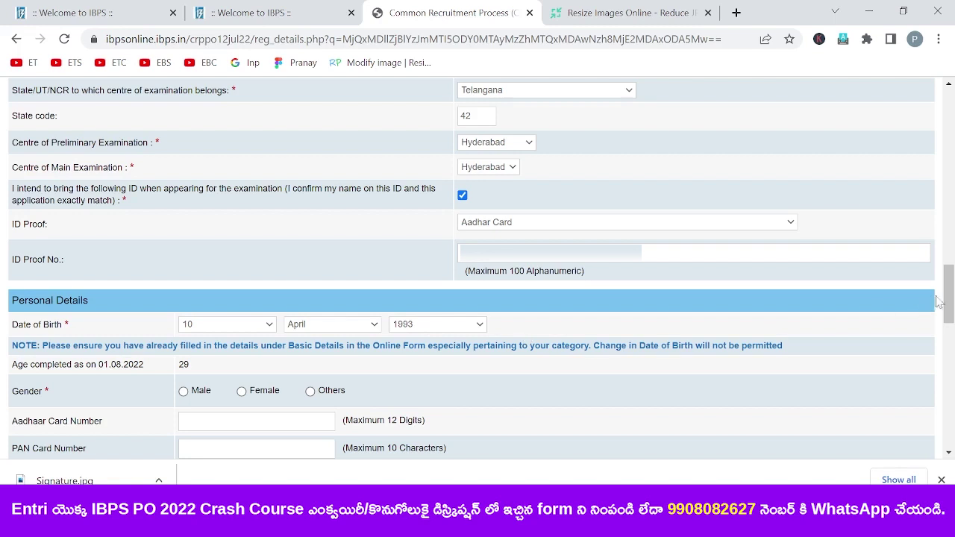
drag(946, 304, 952, 321)
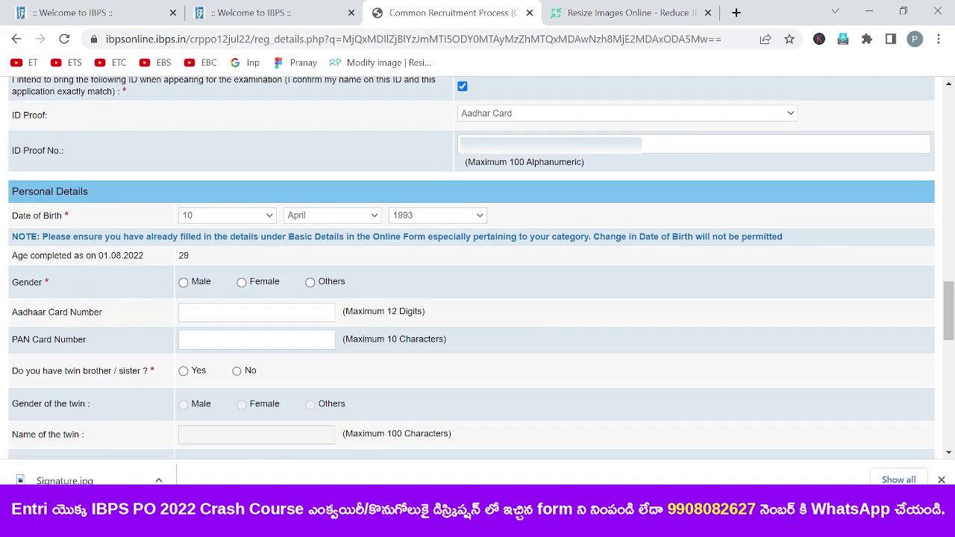
- Set gender to Male and enter the Aadhaar card number
click(184, 283)
key(ctrl+v)
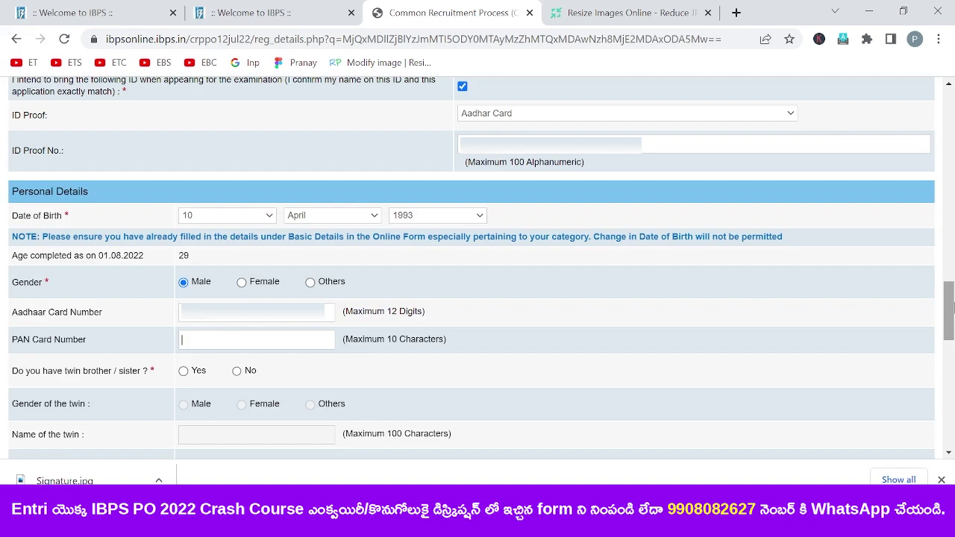
drag(953, 308, 953, 322)
key(Caps_Lock)
scroll(807, 330, down, 1)
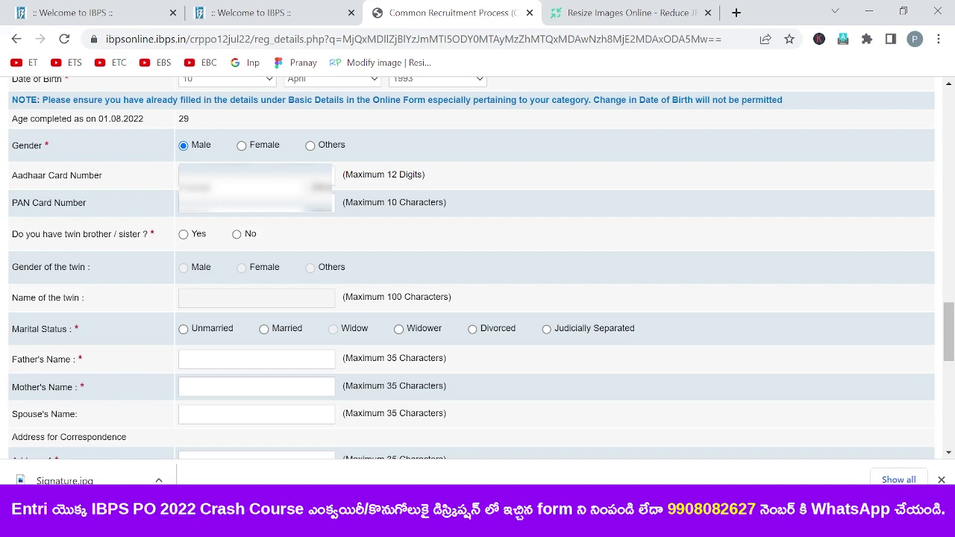
- Answer No to having a twin, set marital status to Married, and enter the father's name
click(237, 234)
scroll(951, 340, down, 2)
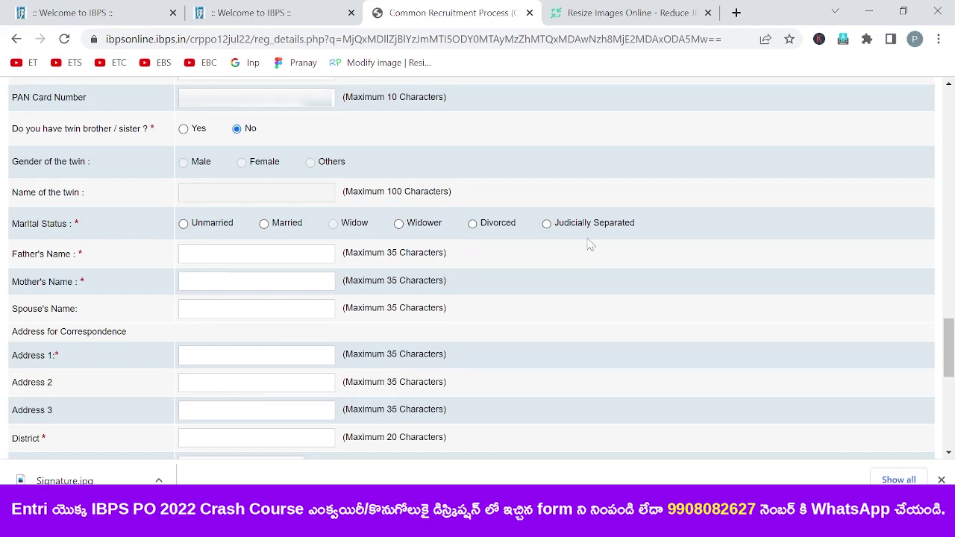
click(265, 225)
click(184, 253)
key(Tab)
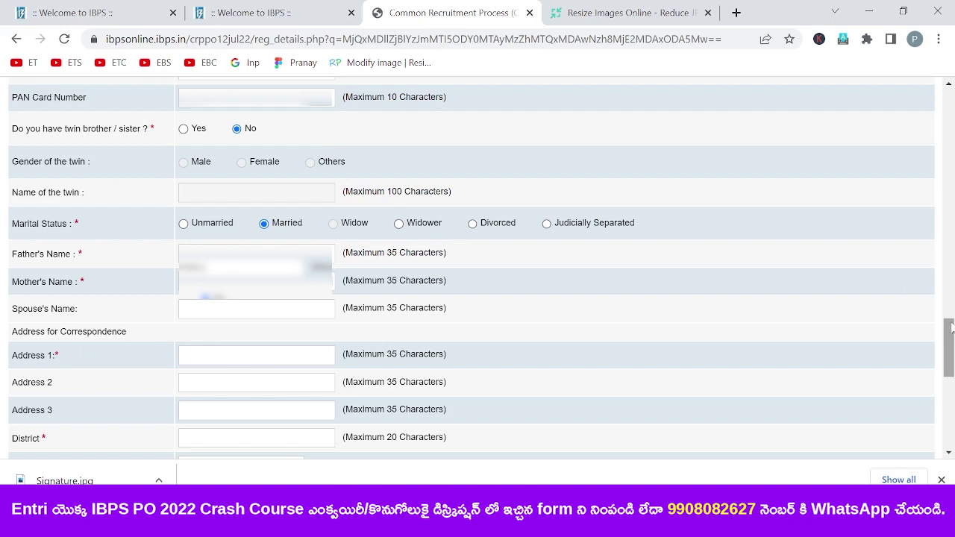
- Type the correspondence address lines 1 to 3
scroll(952, 328, down, 2)
text(unreadable address text)
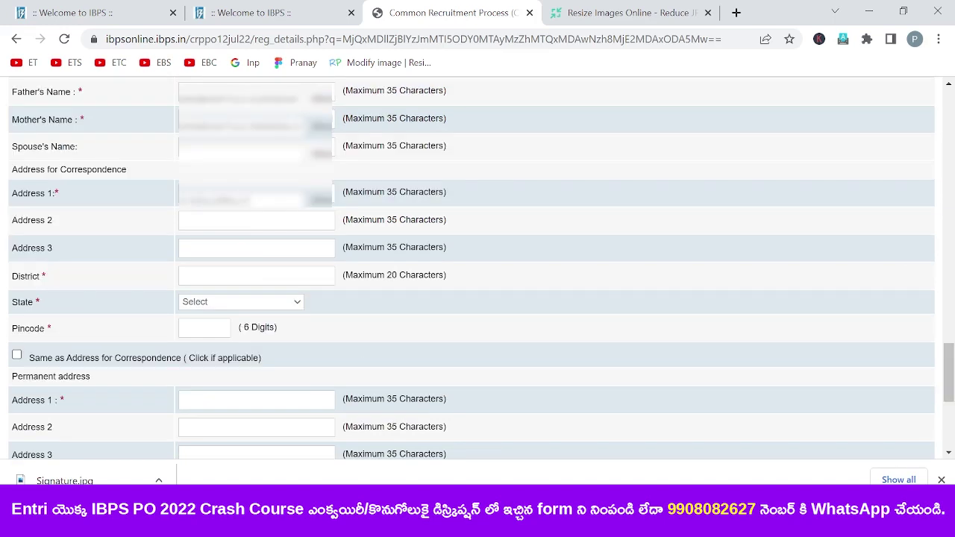
text(unreadable address text)
key(Tab)
text(unreadable address text)
click(183, 248)
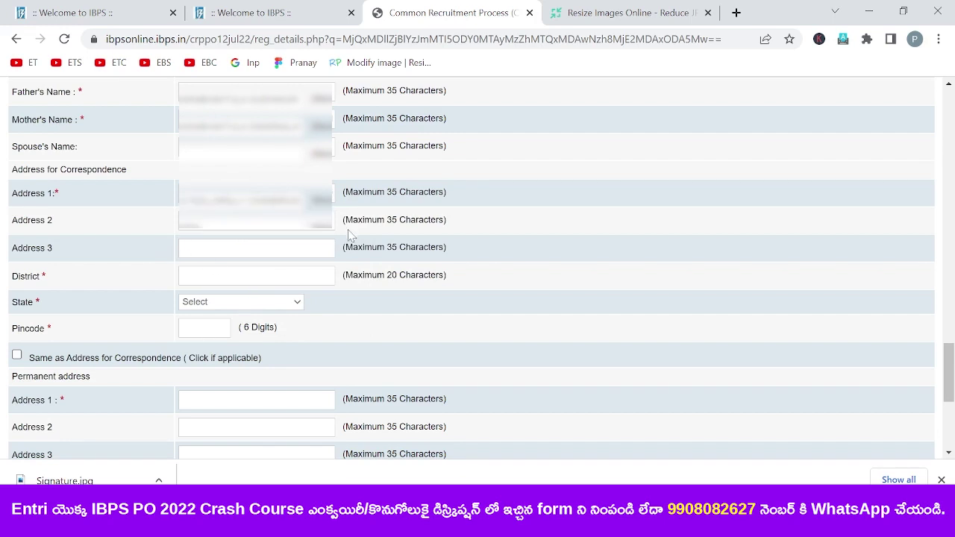
- Enter the district, choose the state, and type the 6-digit pincode
click(216, 271)
text(Krish)
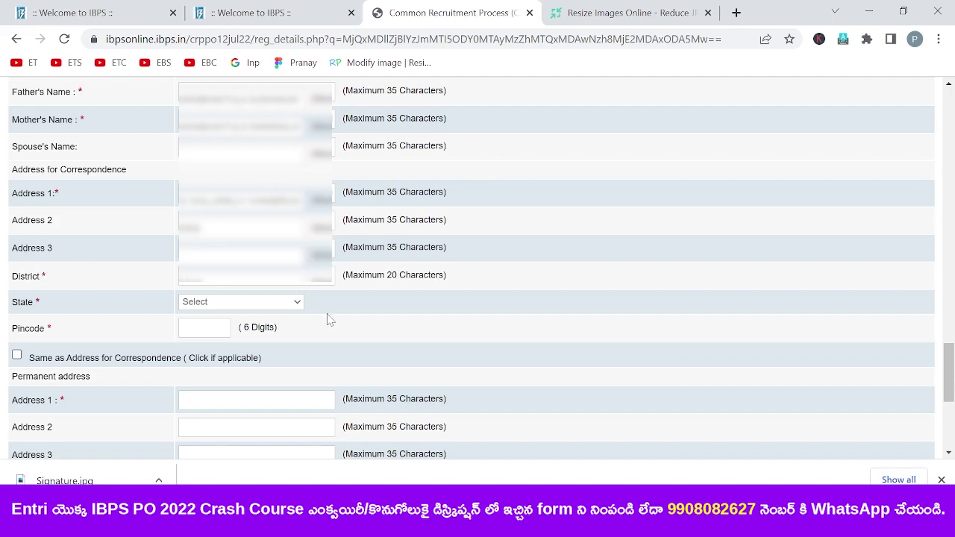
click(275, 302)
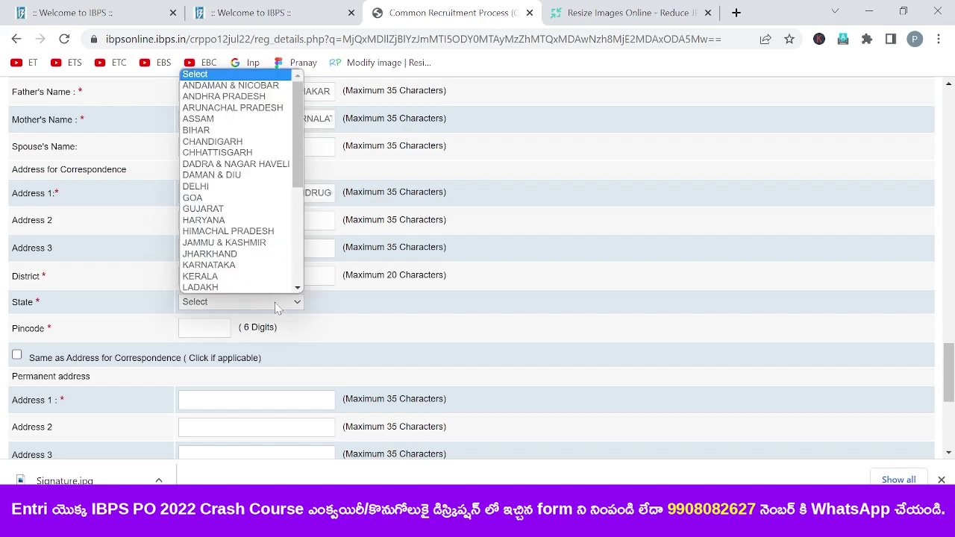
click(275, 303)
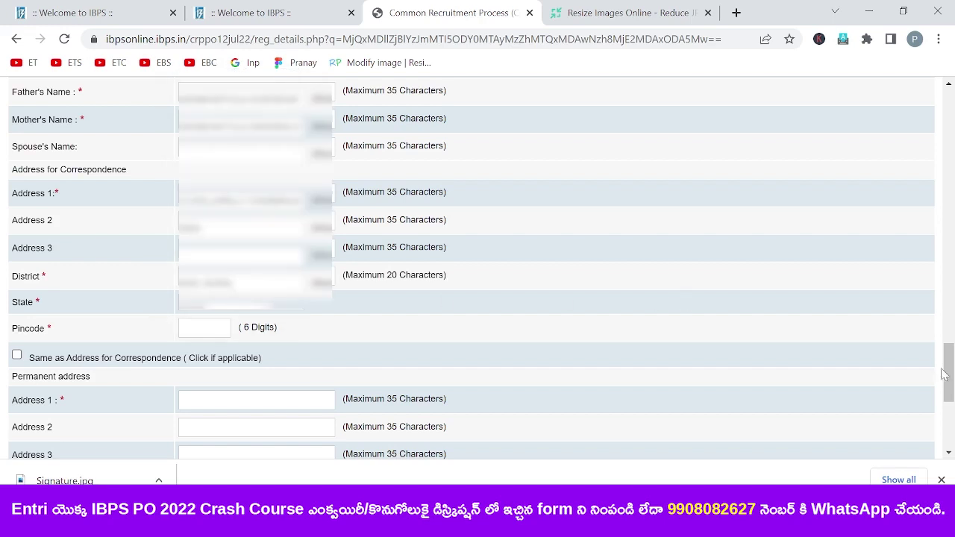
scroll(945, 374, down, 1)
click(192, 244)
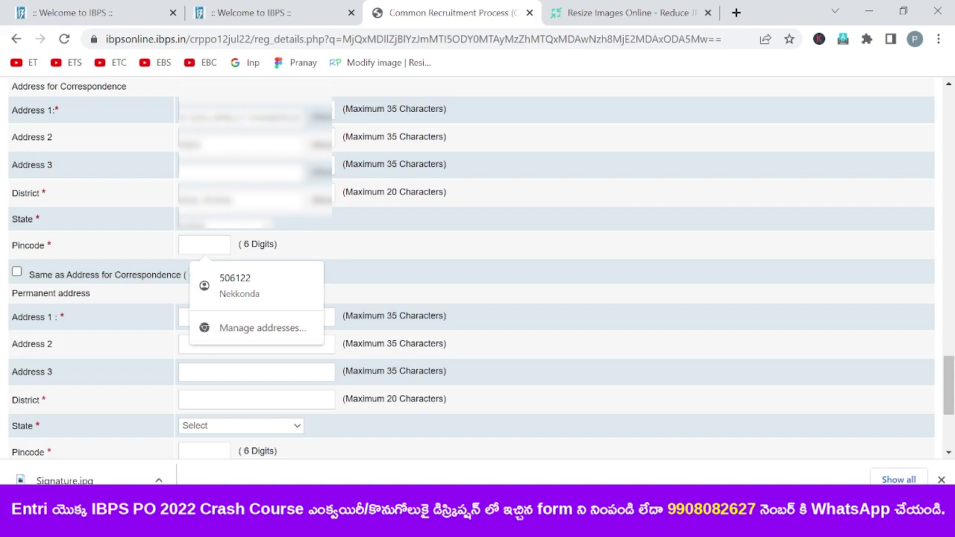
text(506122)
click(458, 239)
scroll(459, 239, up, 1)
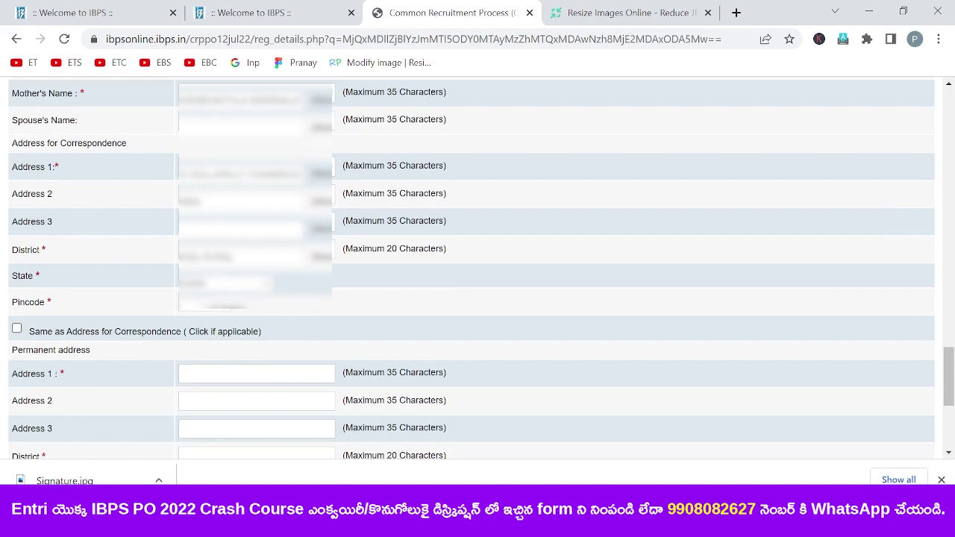
- Copy the correspondence address as the permanent address and bill GST to the Communication Address
click(17, 329)
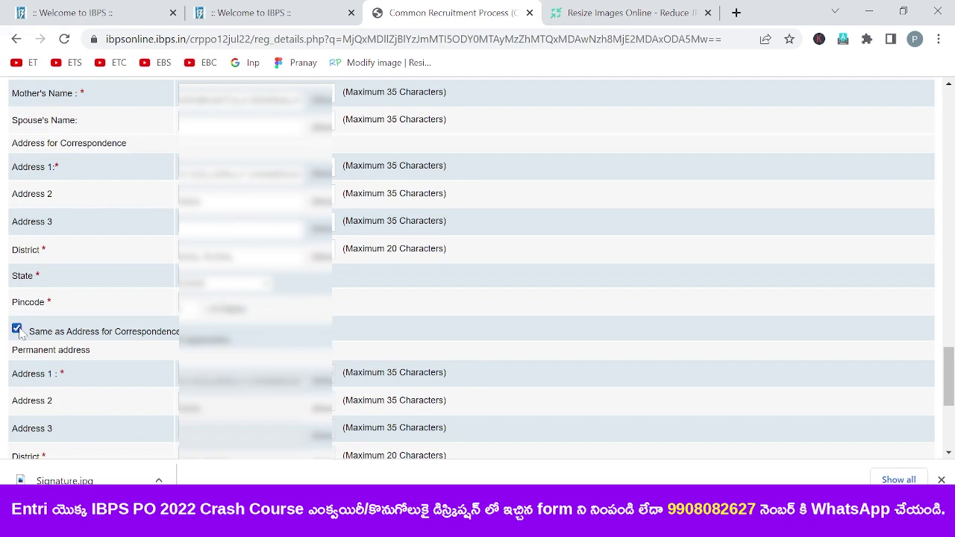
click(17, 330)
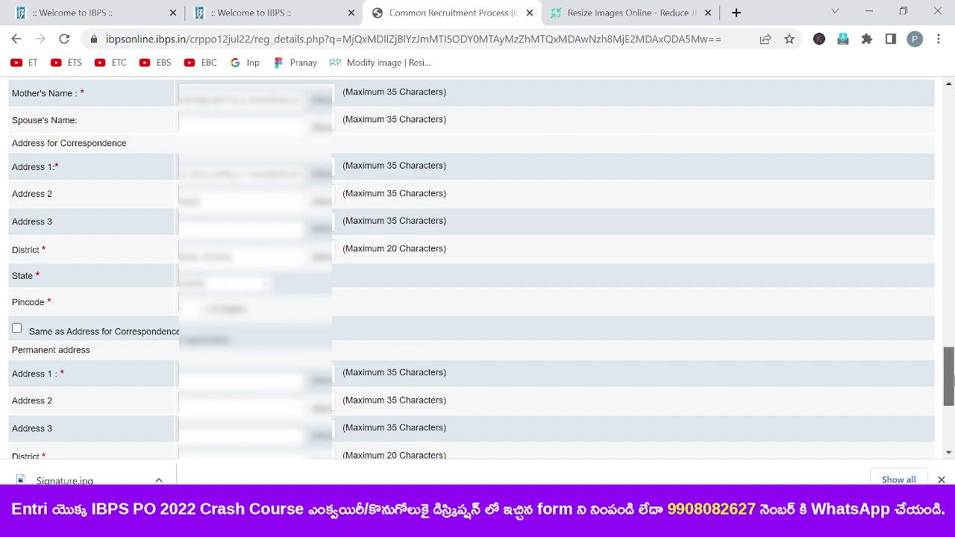
drag(949, 381, 950, 407)
click(16, 158)
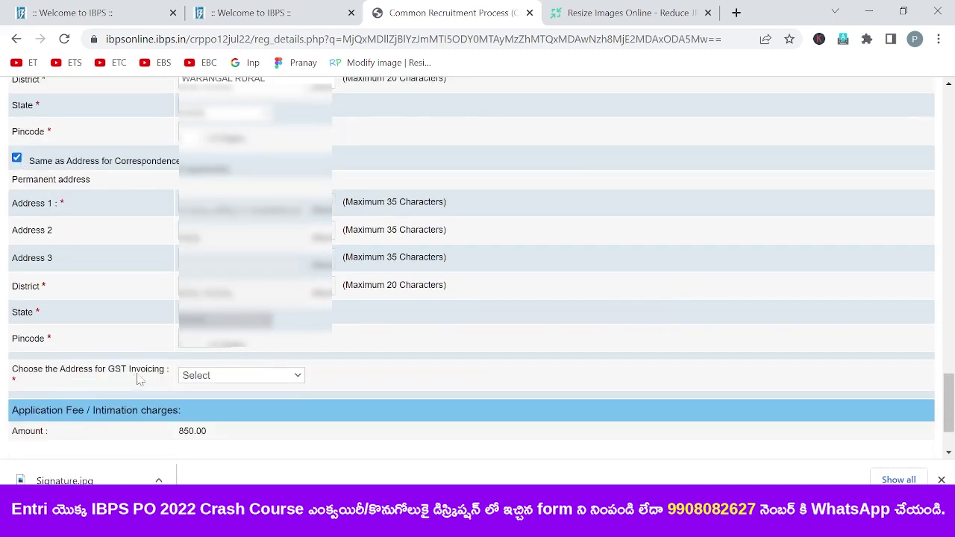
click(228, 378)
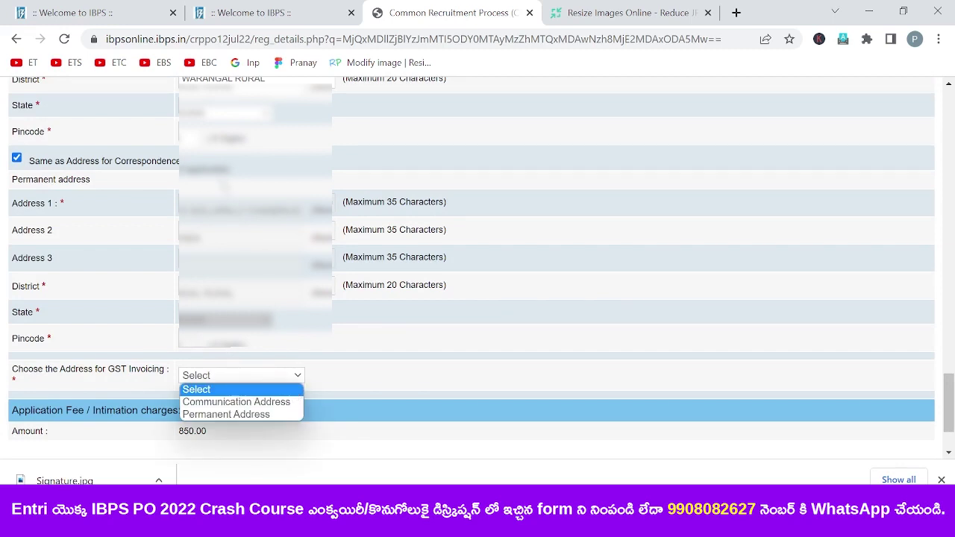
click(239, 404)
- Validate the details, acknowledge the success message, and save to continue
scroll(691, 407, down, 3)
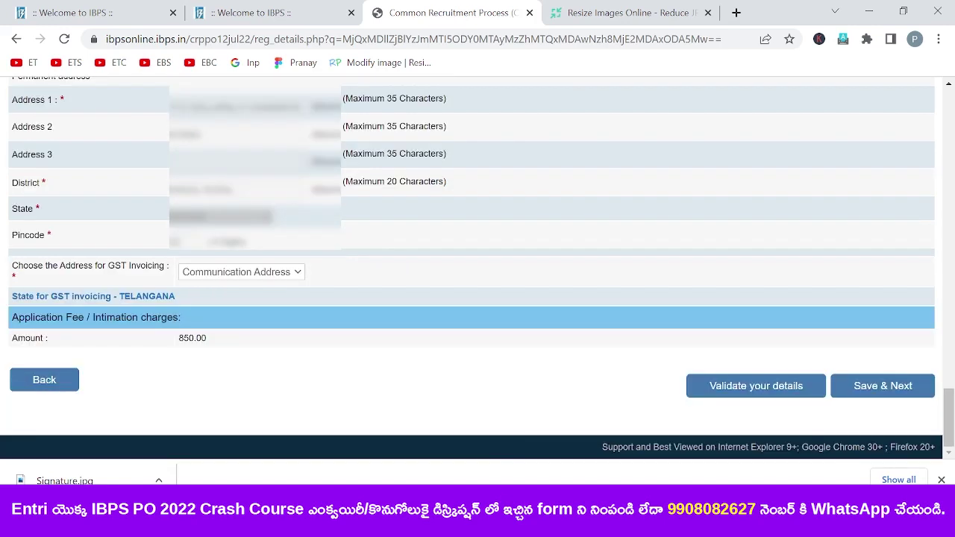
click(752, 394)
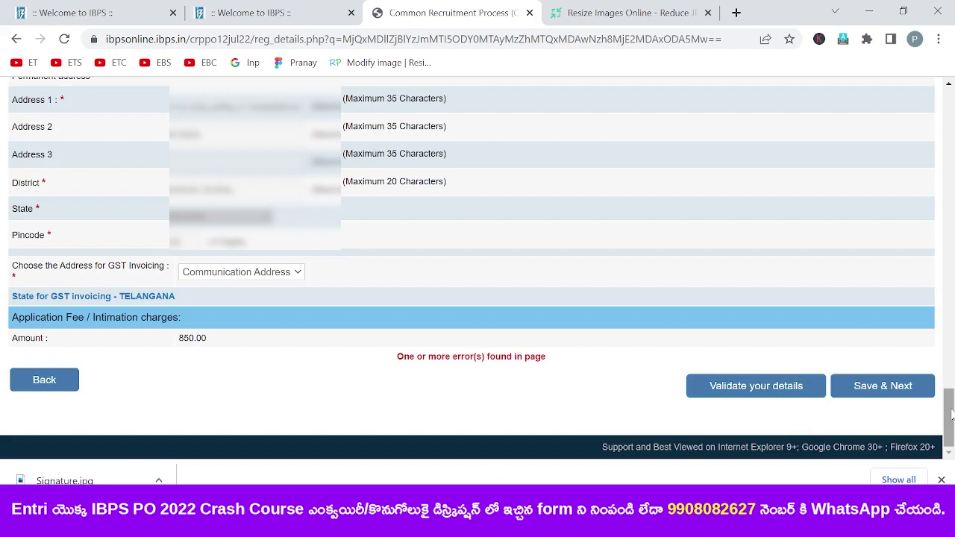
drag(952, 414, 953, 328)
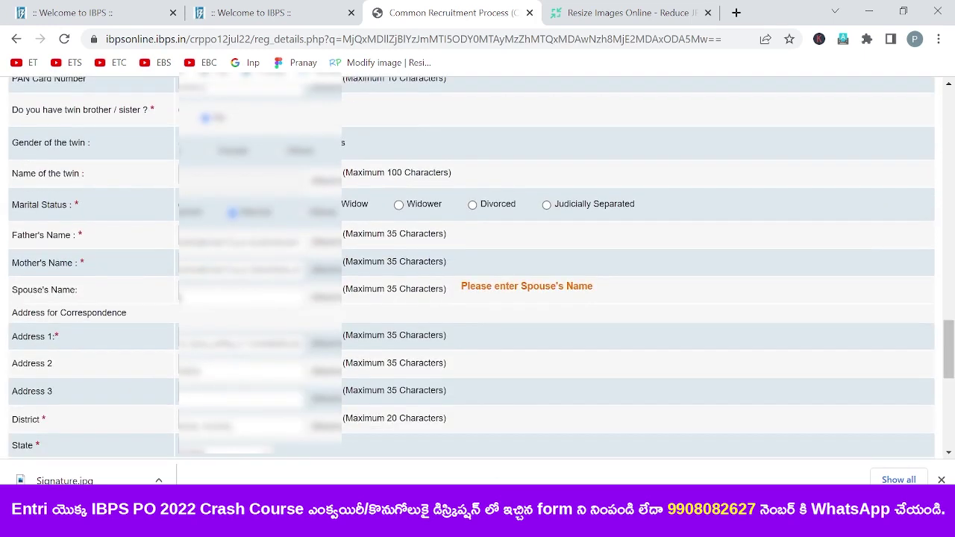
drag(952, 340, 951, 418)
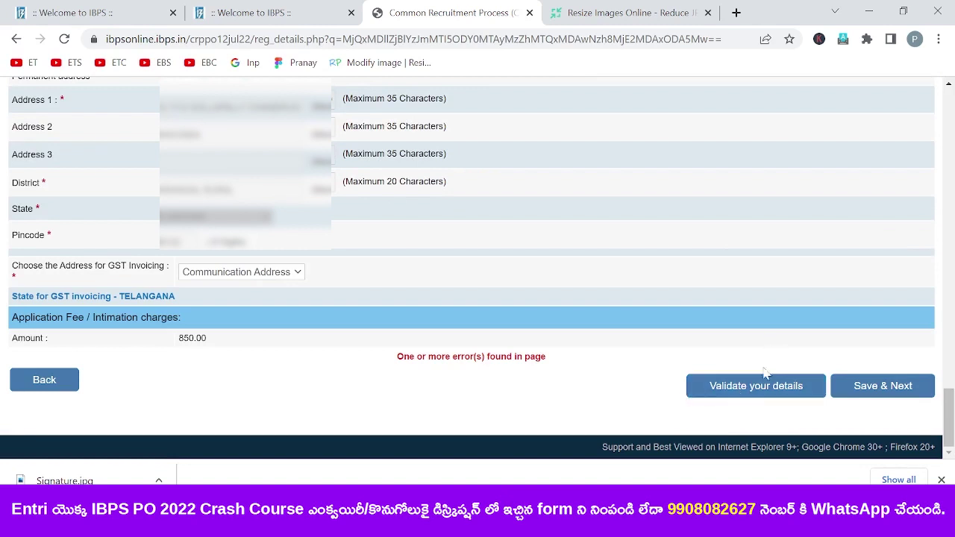
click(762, 393)
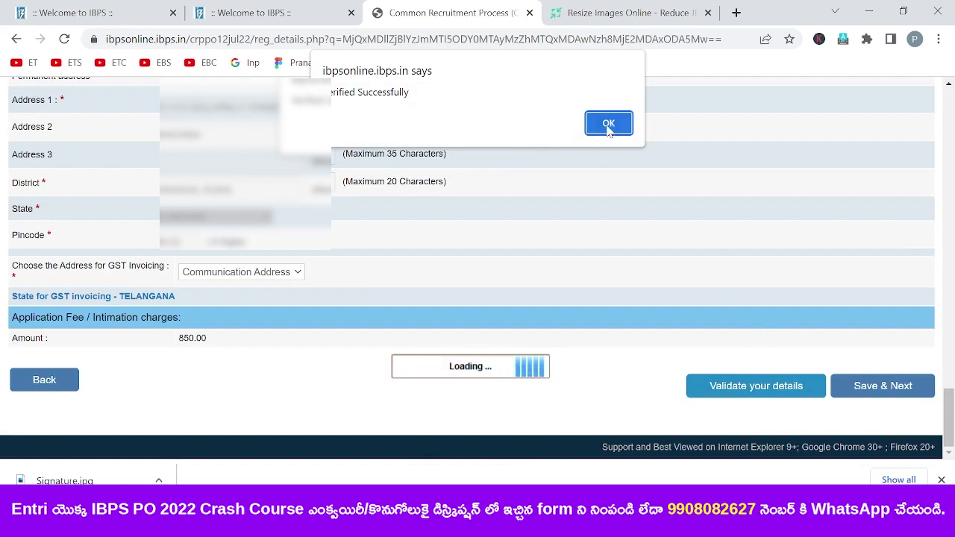
click(610, 125)
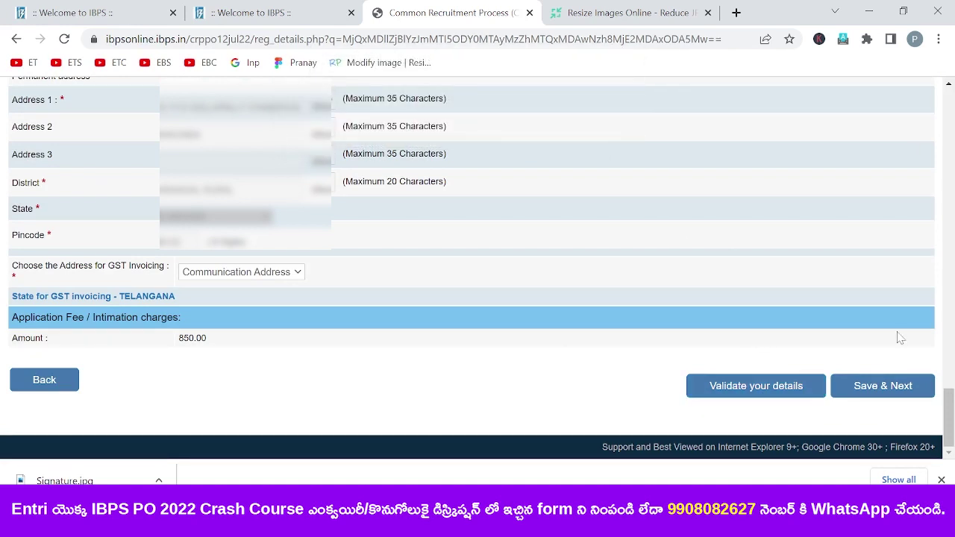
click(878, 394)
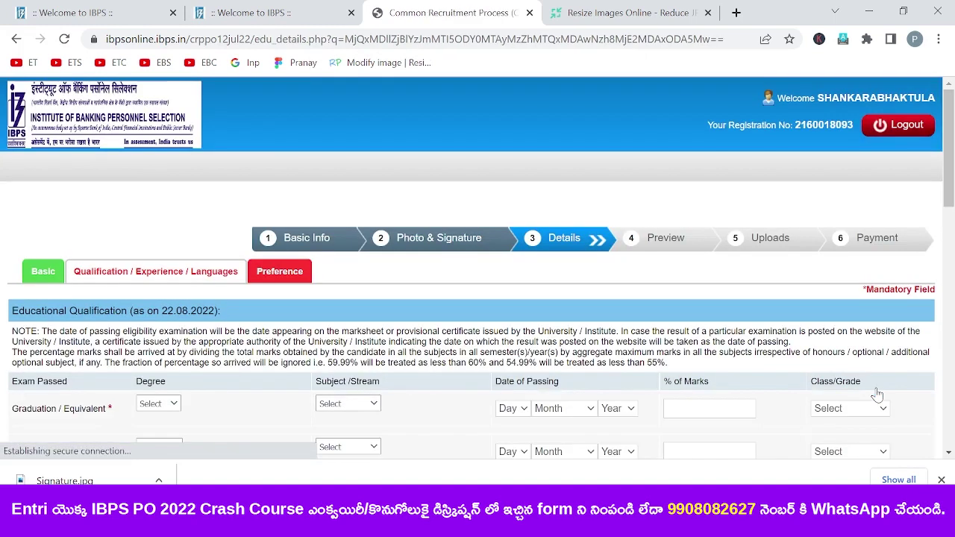
- Set the graduation degree to B.Tech. with the Engineering stream
scroll(949, 143, down, 2)
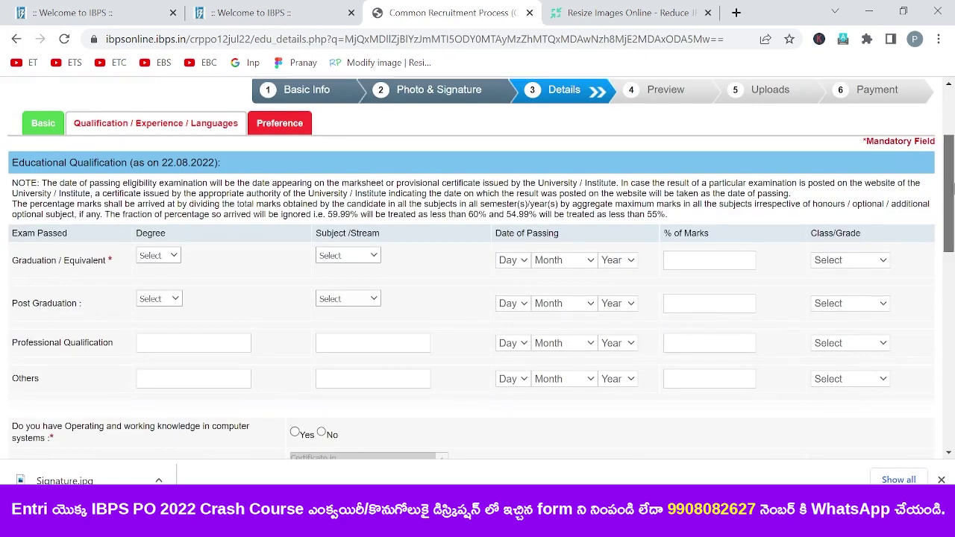
scroll(950, 194, down, 1)
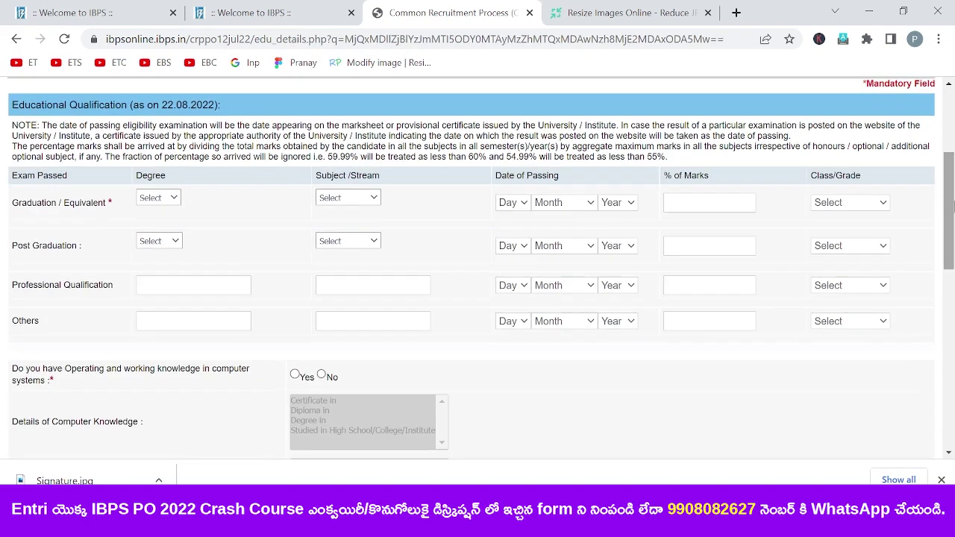
click(160, 199)
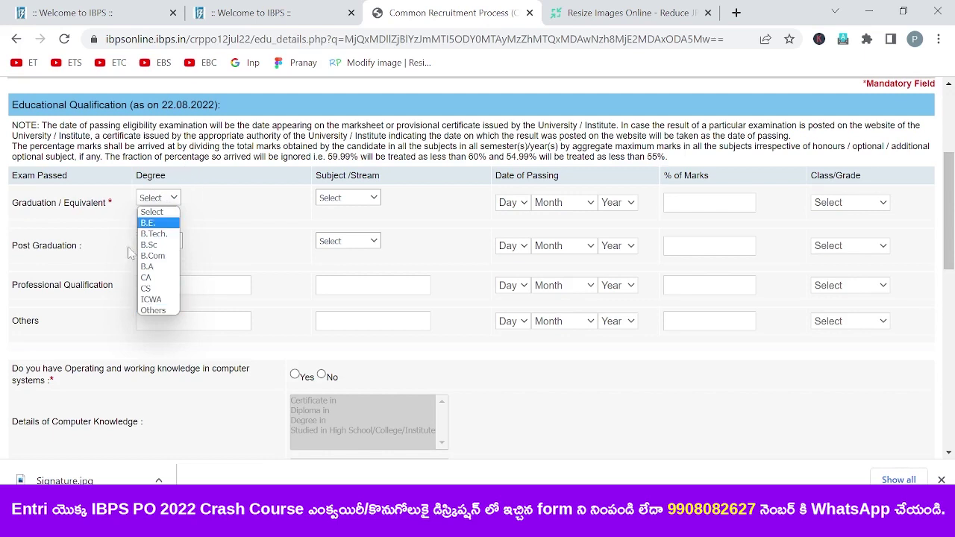
click(153, 310)
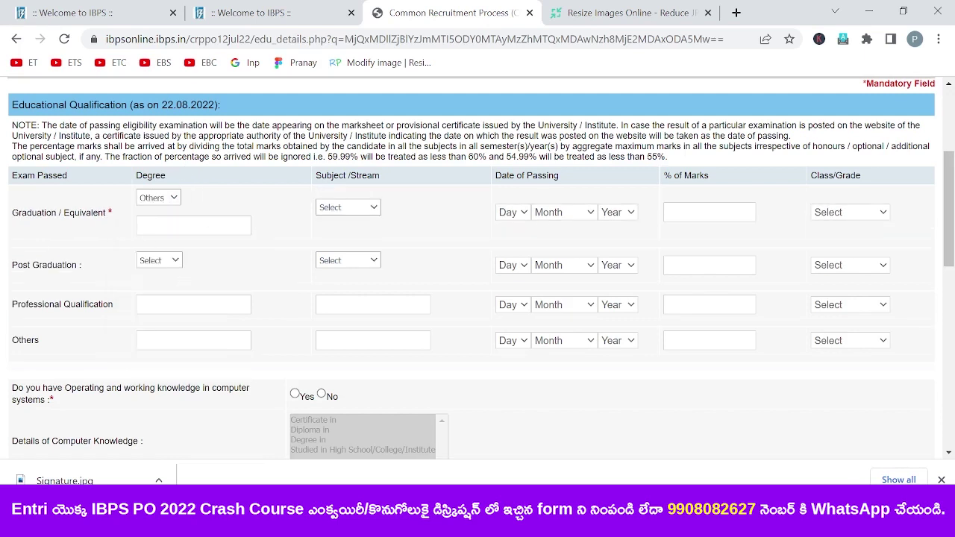
click(178, 198)
click(165, 234)
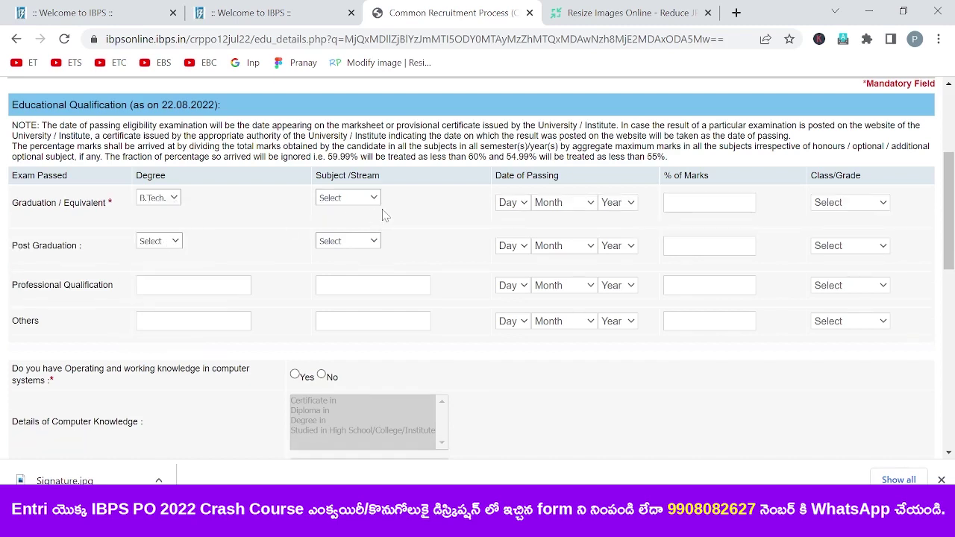
click(374, 197)
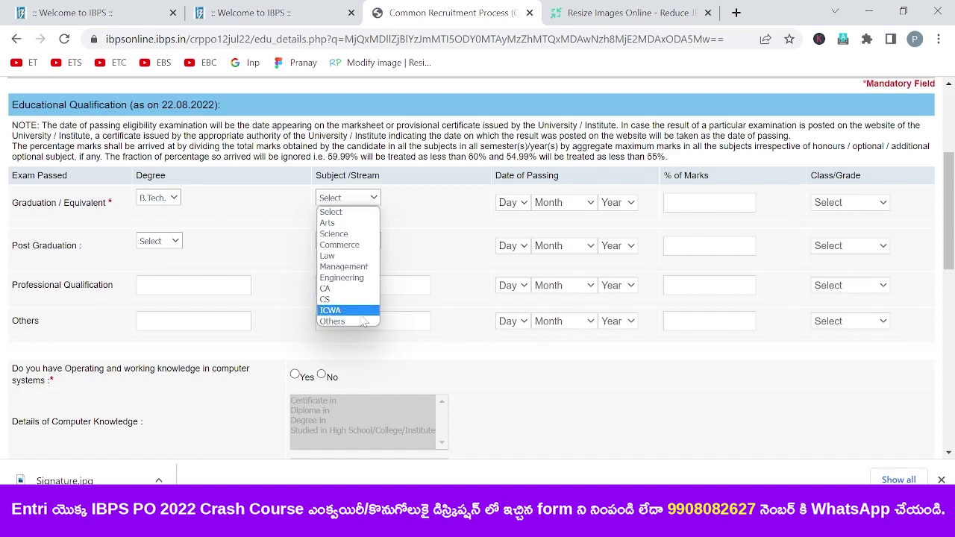
click(340, 278)
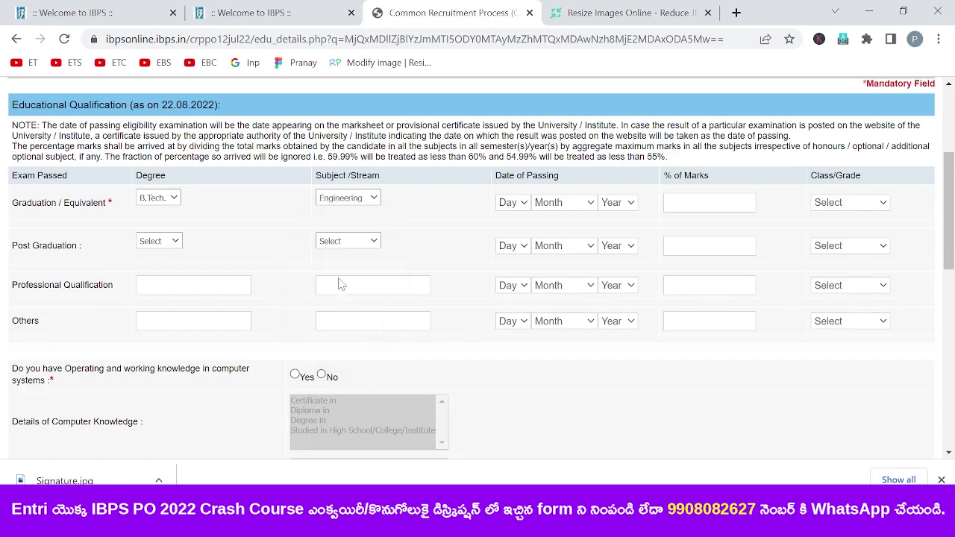
- Set the graduation passing date to 14 June 2014
click(523, 208)
click(523, 210)
click(523, 204)
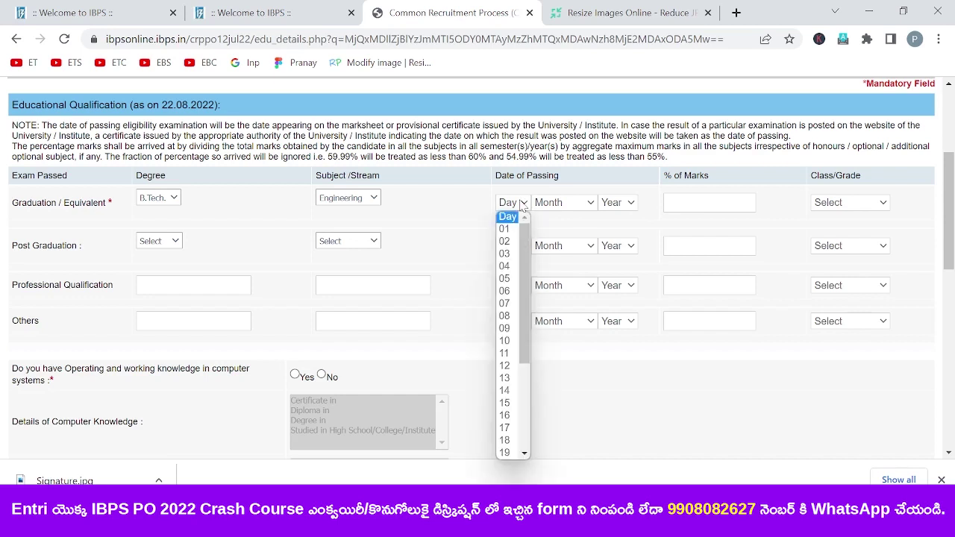
click(504, 390)
click(565, 202)
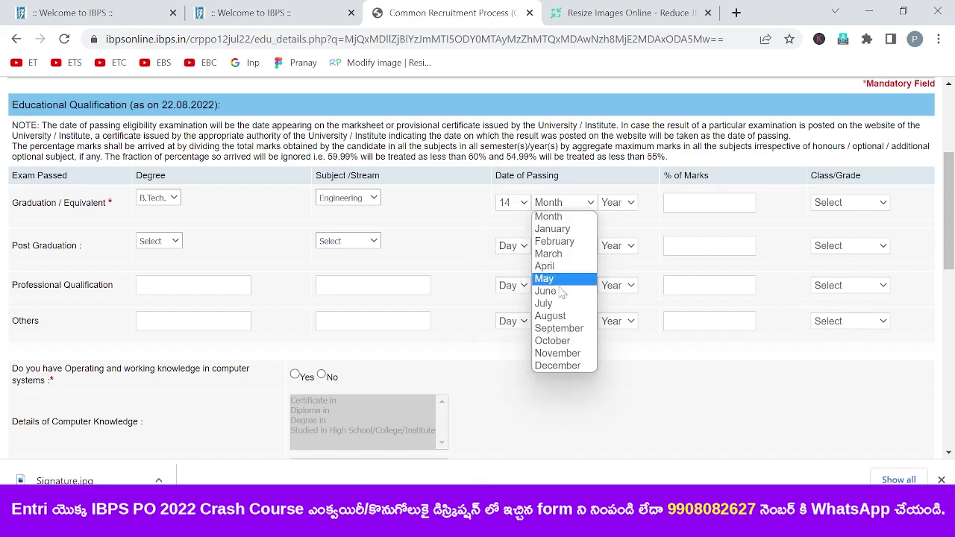
click(561, 291)
click(618, 203)
click(618, 326)
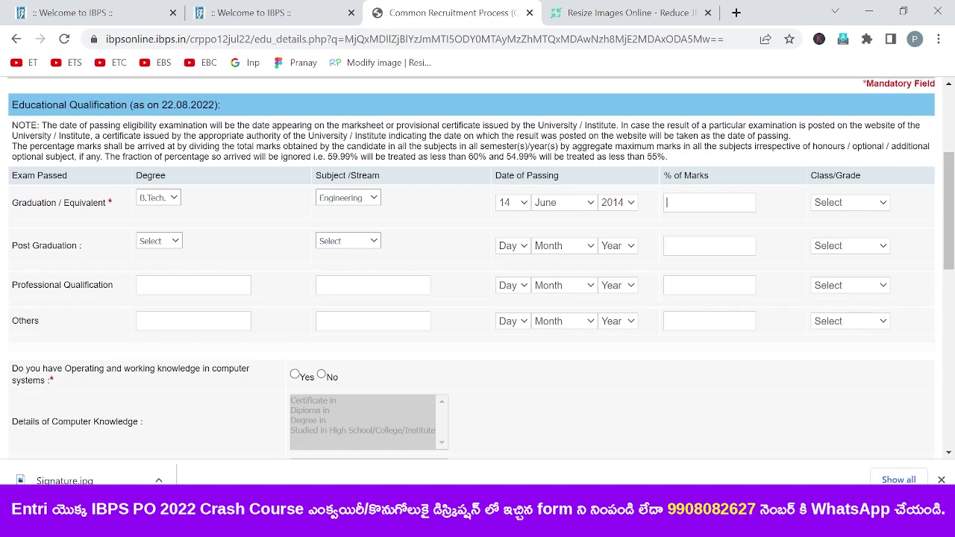
- Enter 80.04 percent and choose First Class for graduation
text(80.04)
click(834, 207)
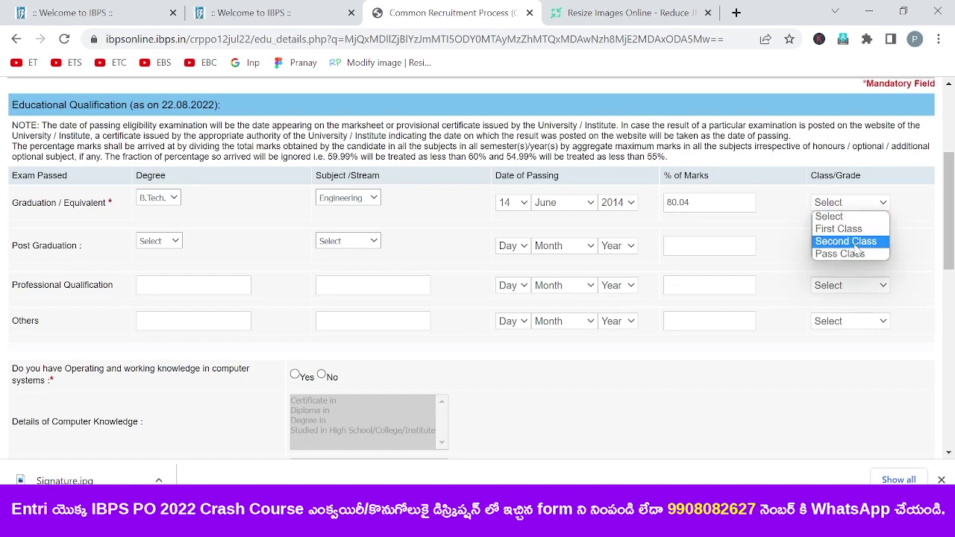
click(842, 230)
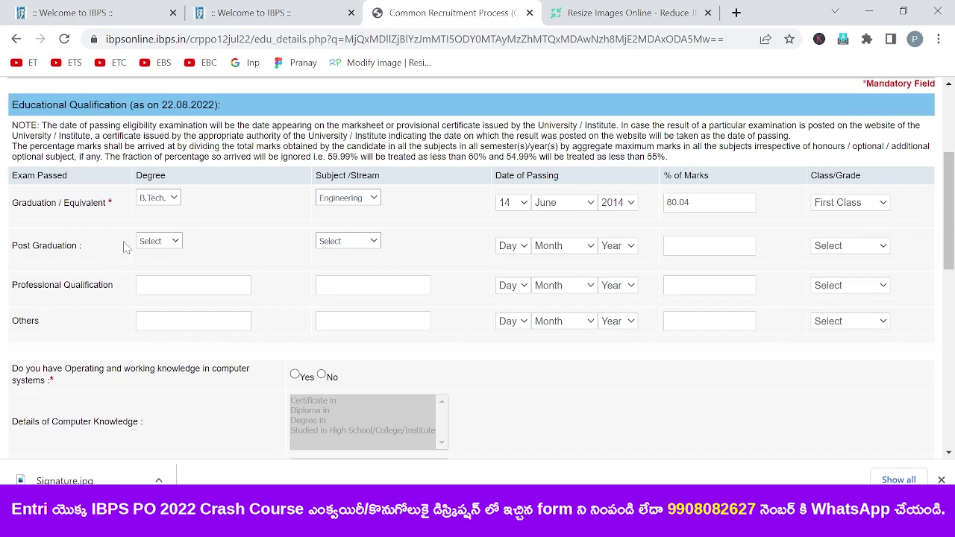
drag(951, 239, 952, 292)
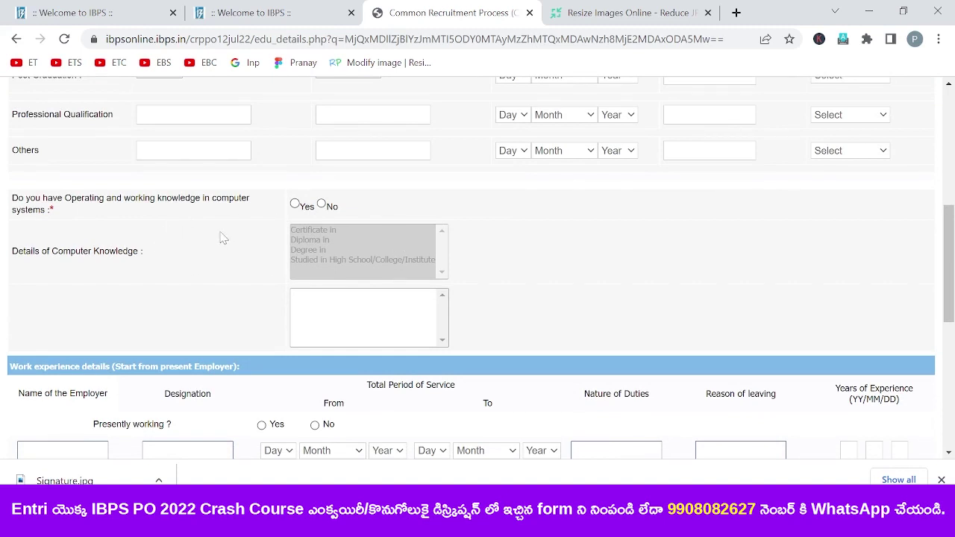
- Answer Yes to computer knowledge via Studied in High School/College/Institute, with I.T. as a Subject
click(296, 204)
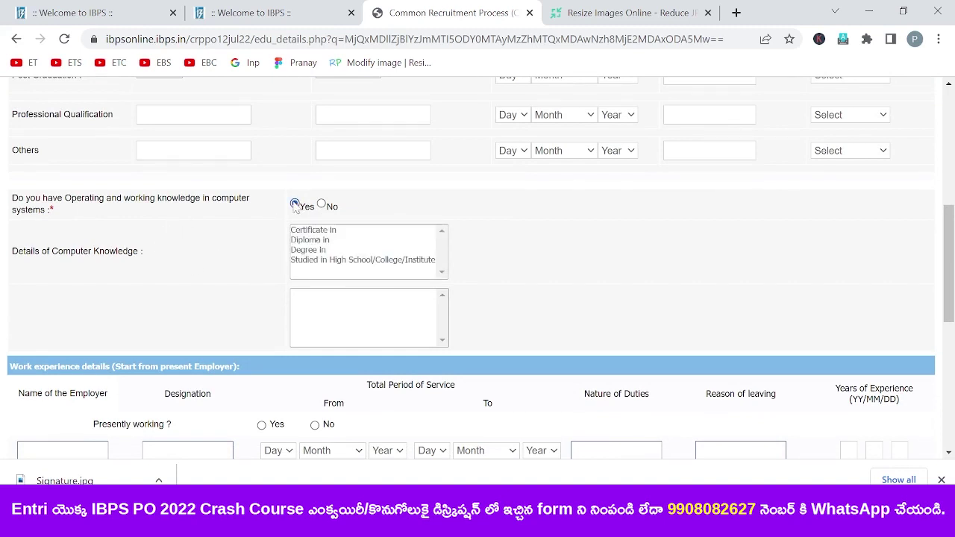
click(321, 205)
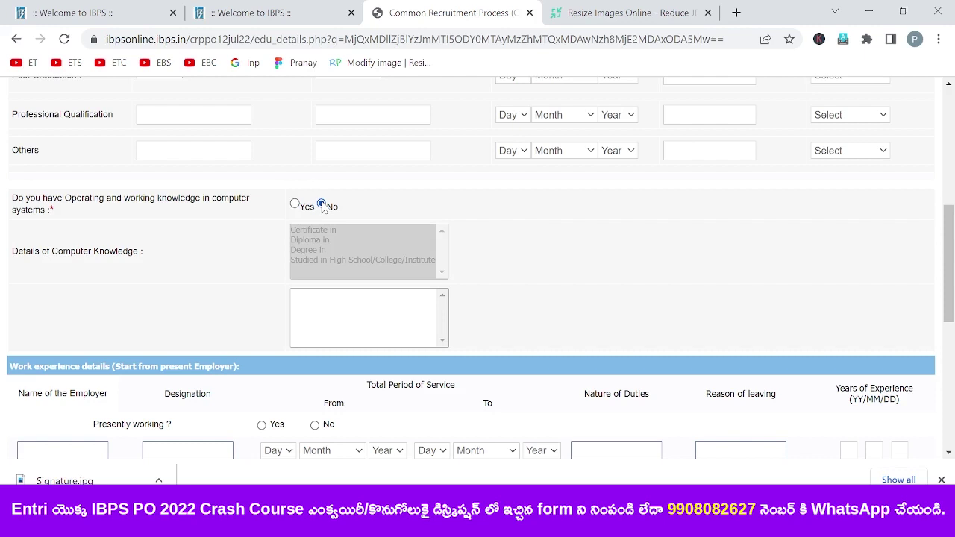
click(295, 204)
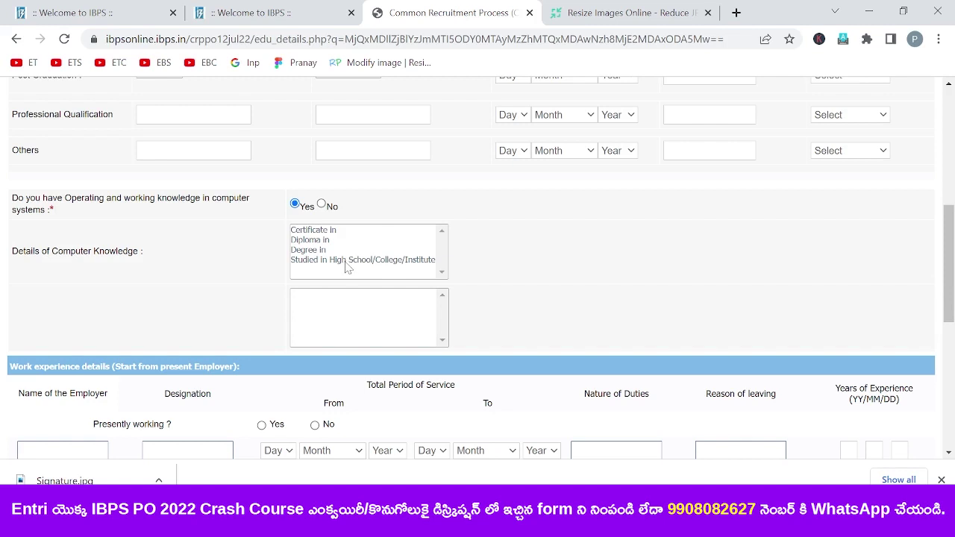
click(347, 261)
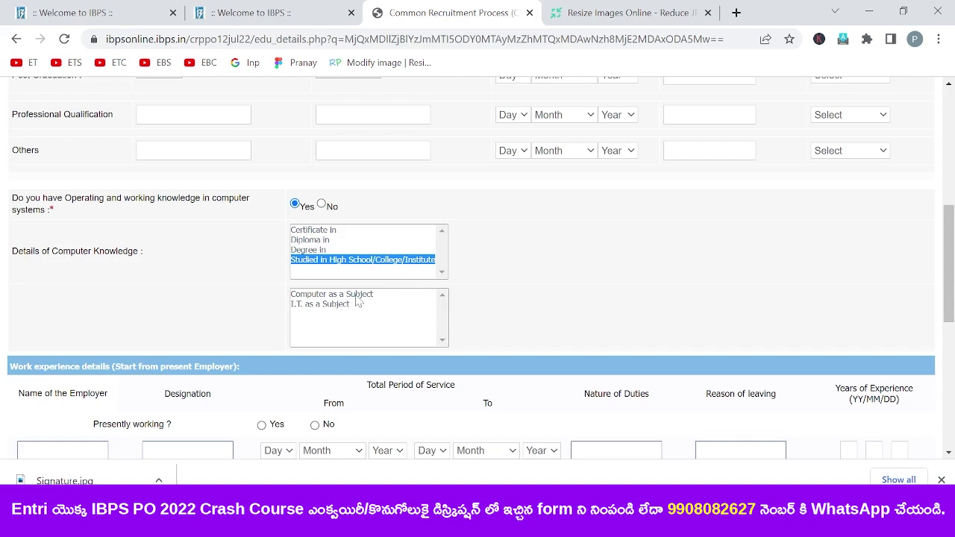
click(356, 295)
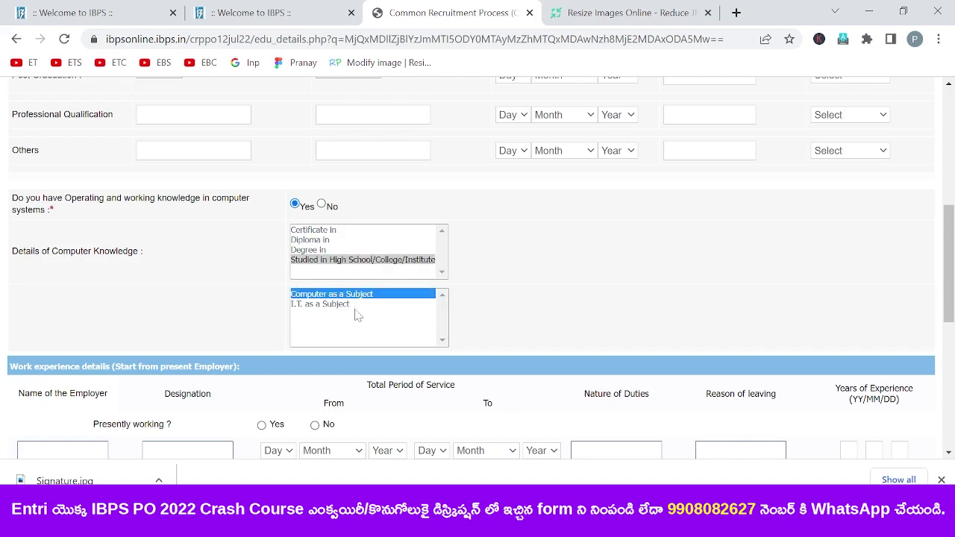
click(346, 306)
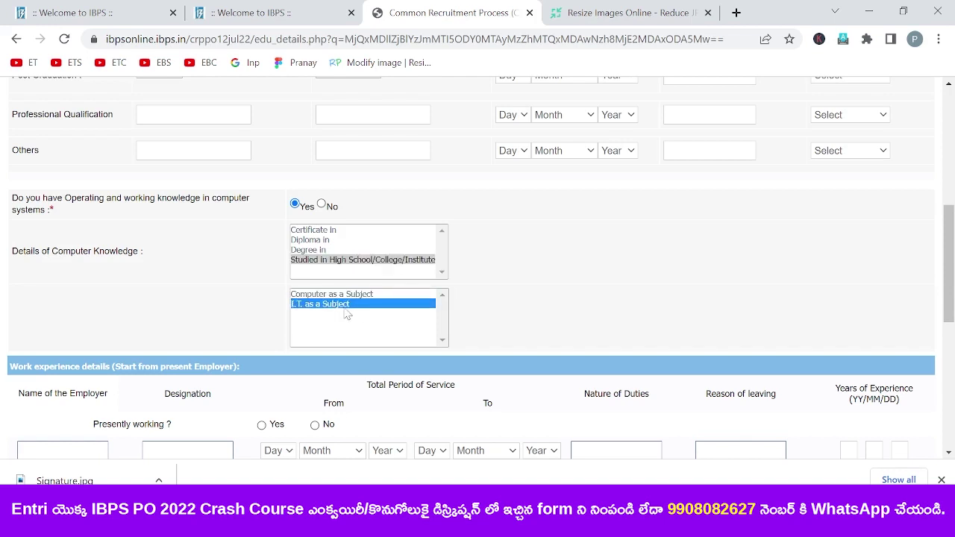
drag(954, 267, 953, 339)
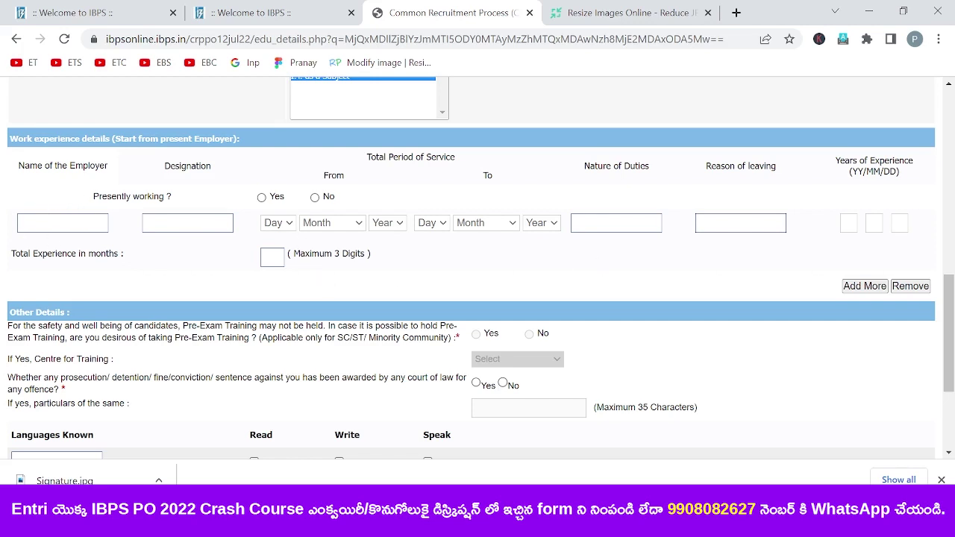
click(63, 223)
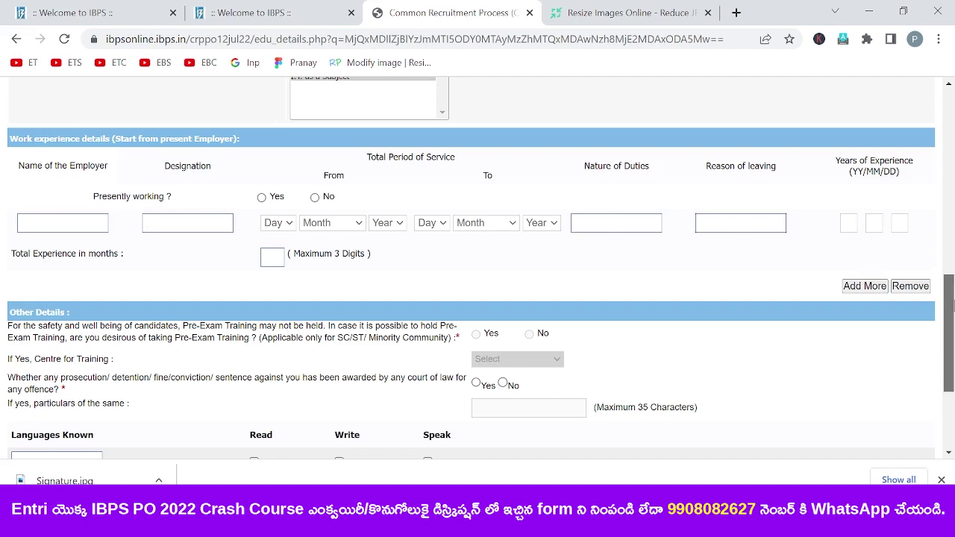
drag(950, 306, 951, 325)
scroll(950, 325, up, 2)
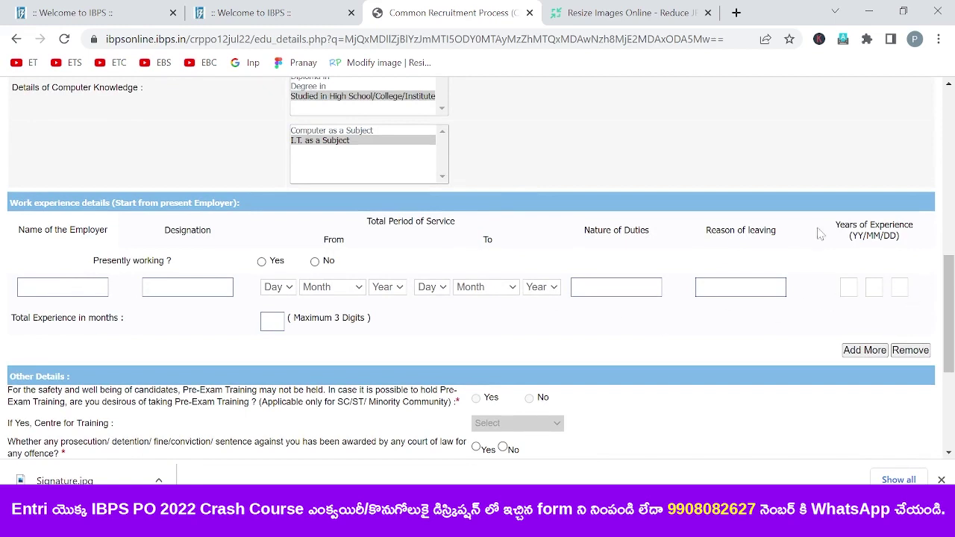
drag(950, 294, 950, 340)
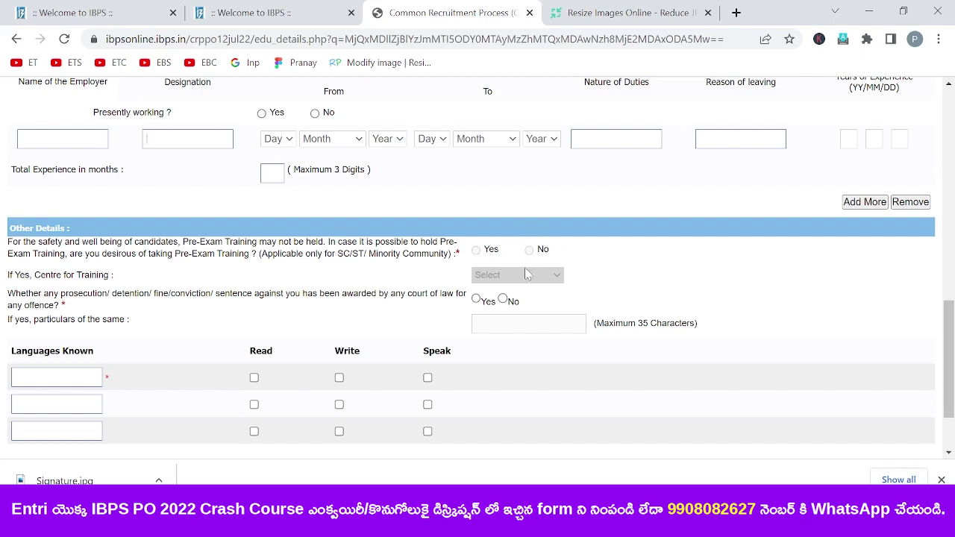
scroll(952, 370, down, 2)
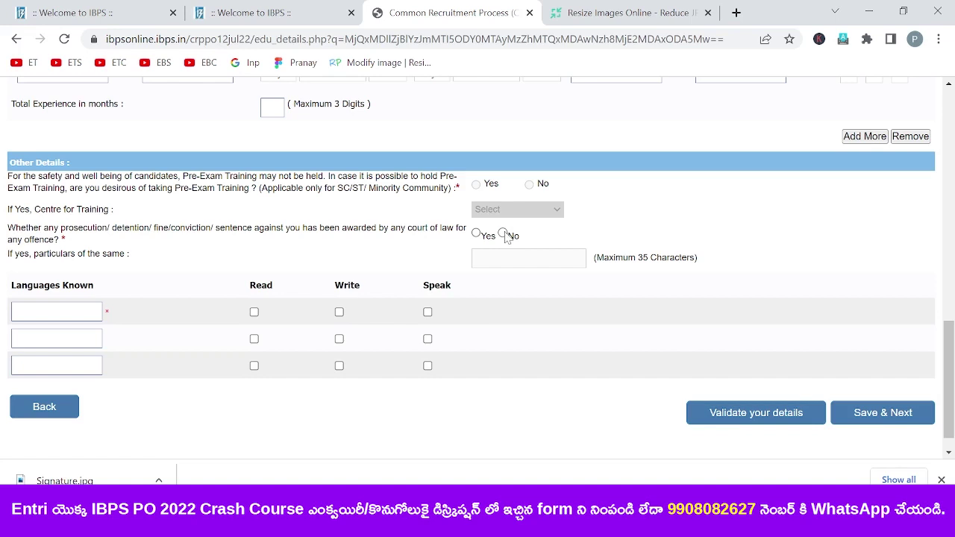
- Answer No to the offence question and tick Read, Write and Speak for TELUGU
click(476, 233)
click(503, 233)
click(255, 313)
click(340, 312)
click(428, 312)
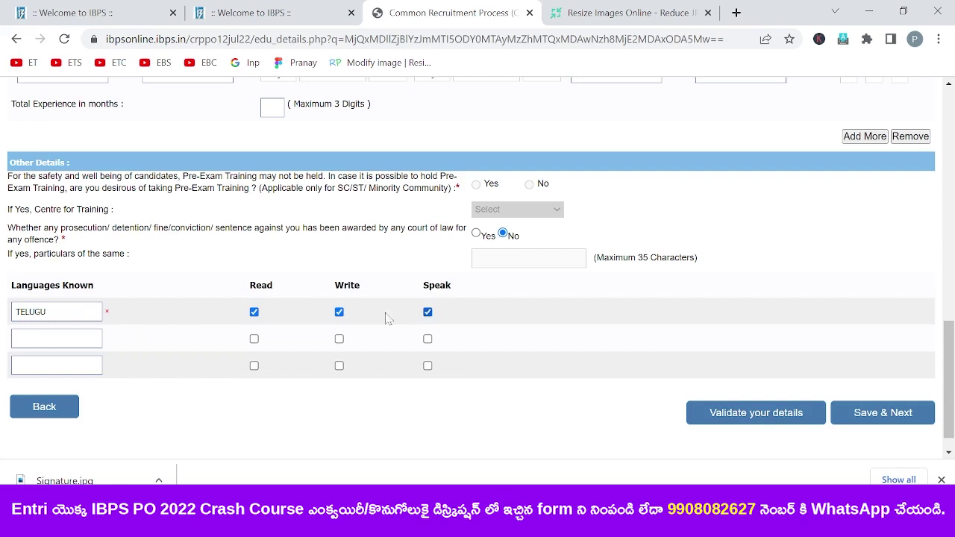
- Add ENGLISH and HINDI, each ticked for Read, Write and Speak
key(Tab)
text(ENGLISH)
click(254, 339)
click(339, 339)
click(427, 339)
key(Tab)
text(HINDI)
click(254, 365)
click(339, 366)
click(428, 366)
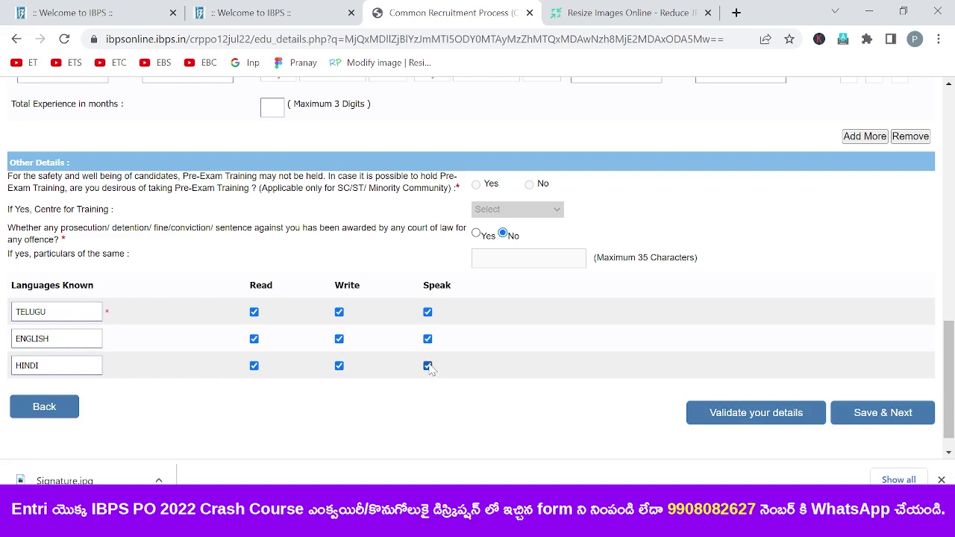
- Validate the details, dismiss the success message, and save to reach bank preferences
click(732, 418)
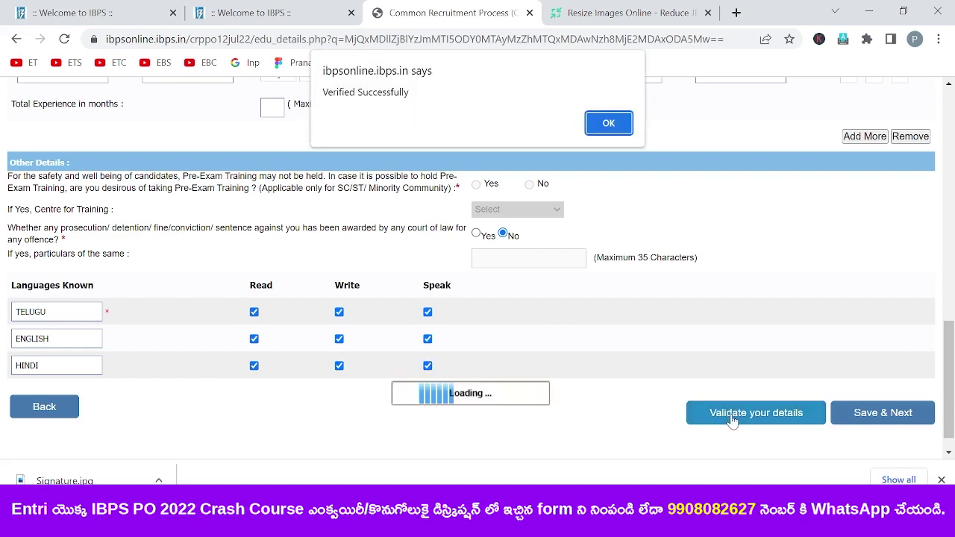
click(624, 128)
click(875, 415)
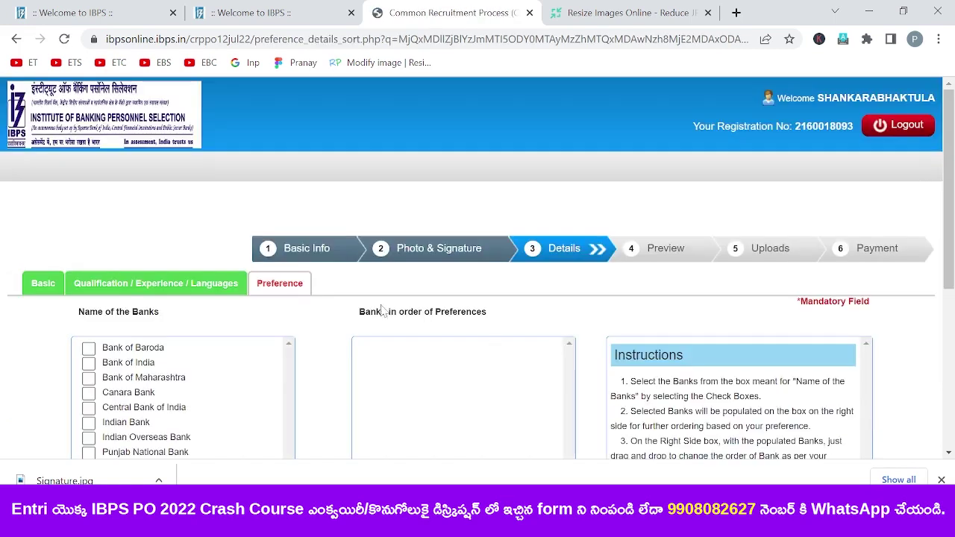
- Rank Indian Bank first and UCO Bank second, undoing the other banks ticked too early
scroll(950, 276, down, 2)
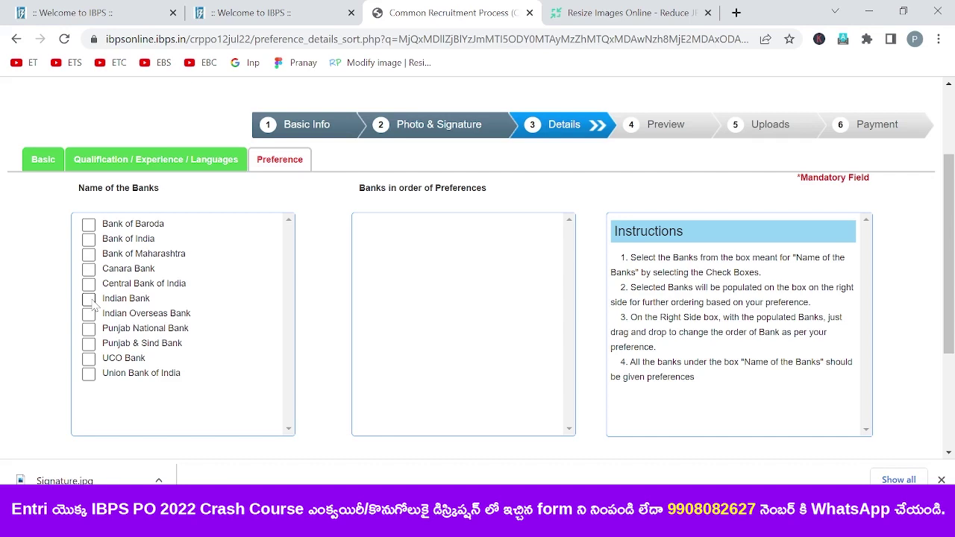
click(91, 302)
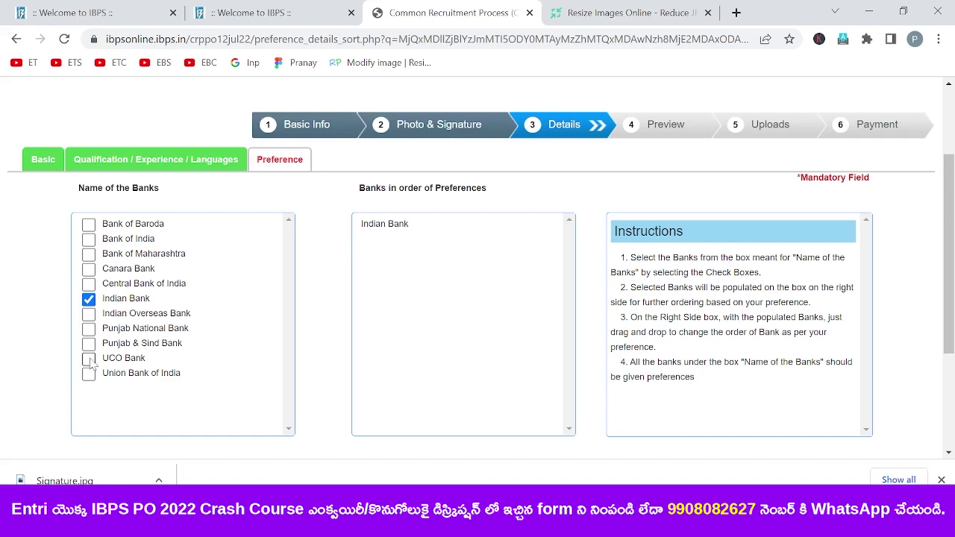
click(88, 359)
click(89, 225)
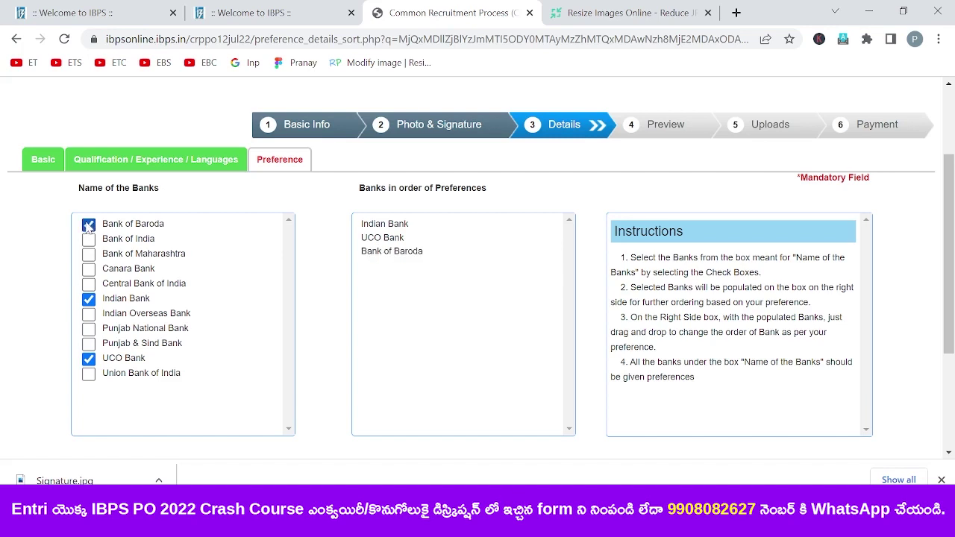
click(89, 240)
click(89, 255)
click(89, 270)
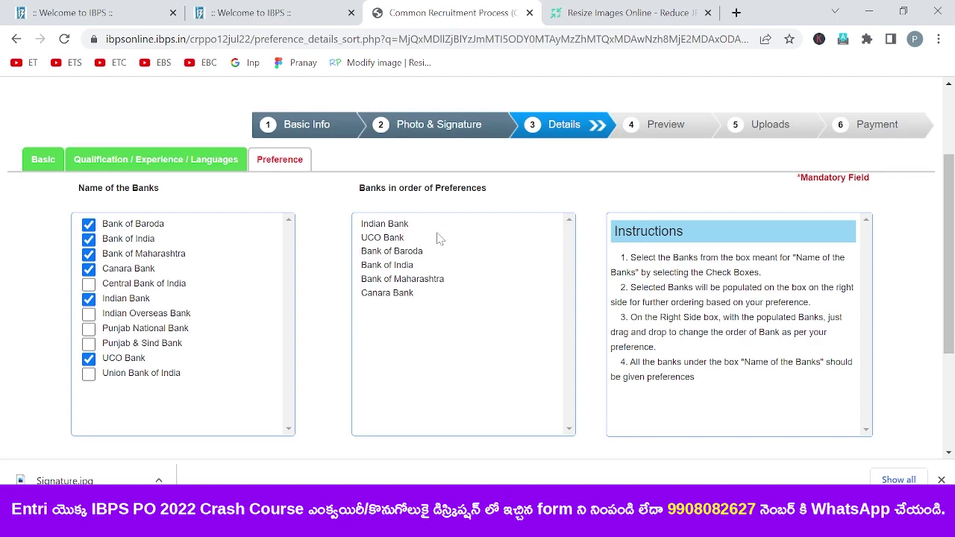
click(89, 224)
click(89, 239)
click(88, 254)
click(88, 268)
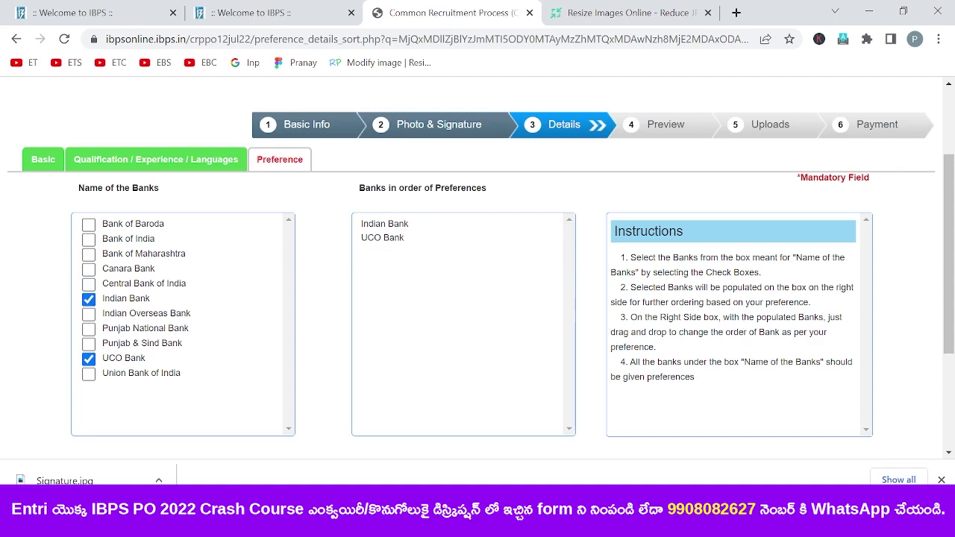
- Add Bank of India, Canara Bank, then the remaining banks ending with Union Bank of India
click(89, 240)
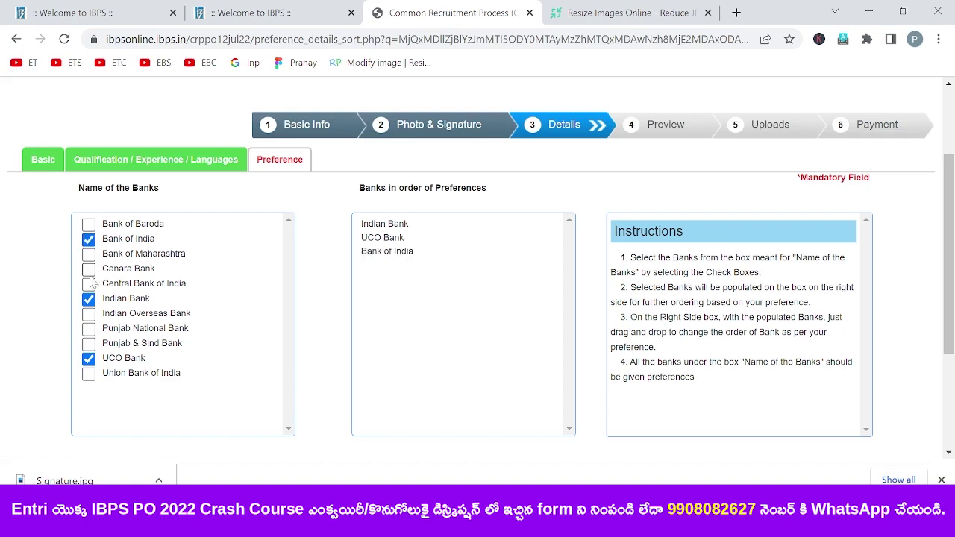
click(89, 271)
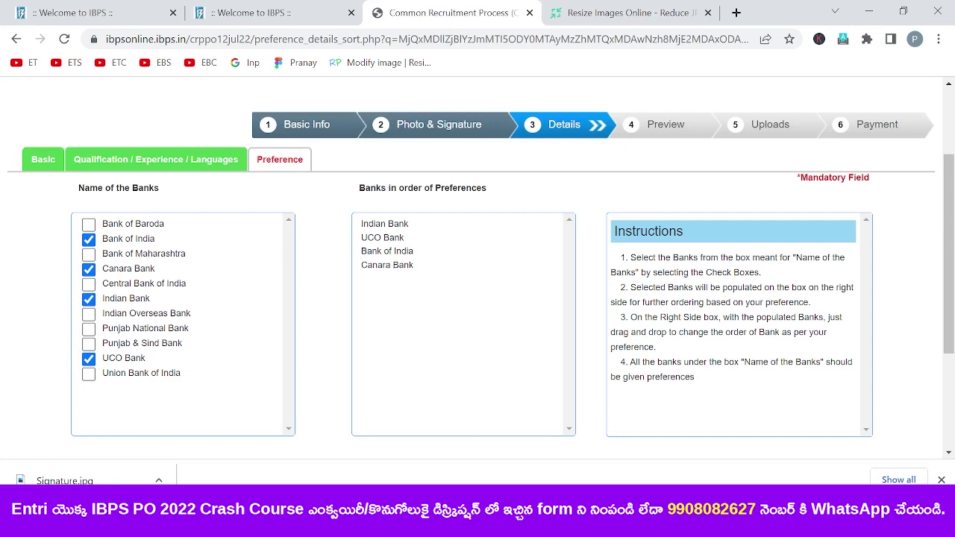
click(90, 315)
click(90, 284)
click(88, 224)
click(89, 254)
click(89, 329)
click(89, 344)
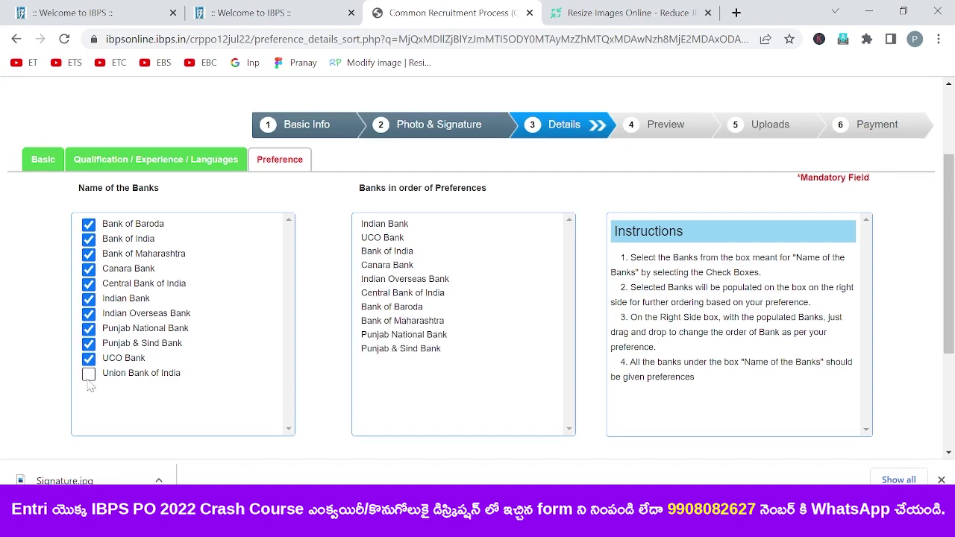
click(88, 374)
mouse_move(953, 299)
mouse_down()
mouse_move(952, 353)
mouse_move(953, 288)
mouse_up()
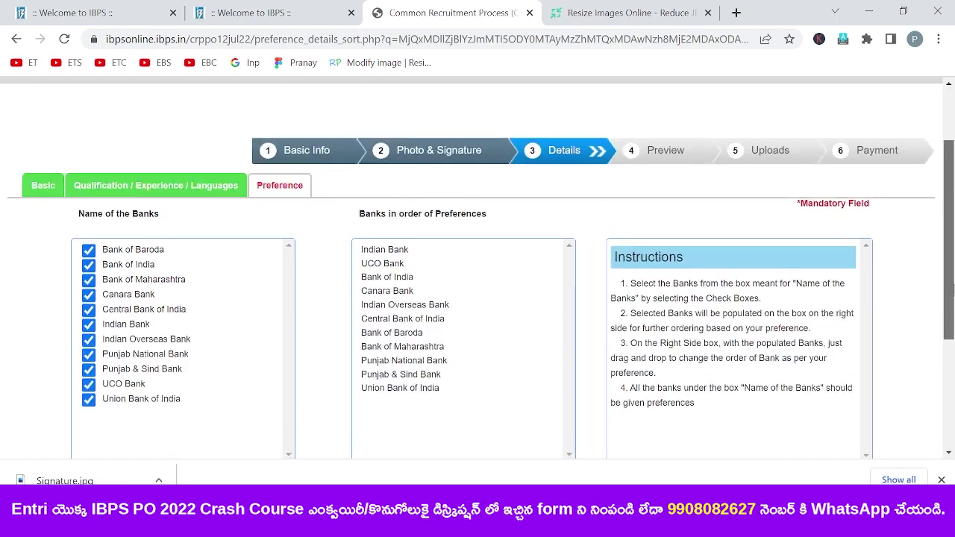
- Enter the lowercase captcha security code, validate the preferences, and save them
scroll(952, 292, down, 1)
scroll(952, 302, down, 1)
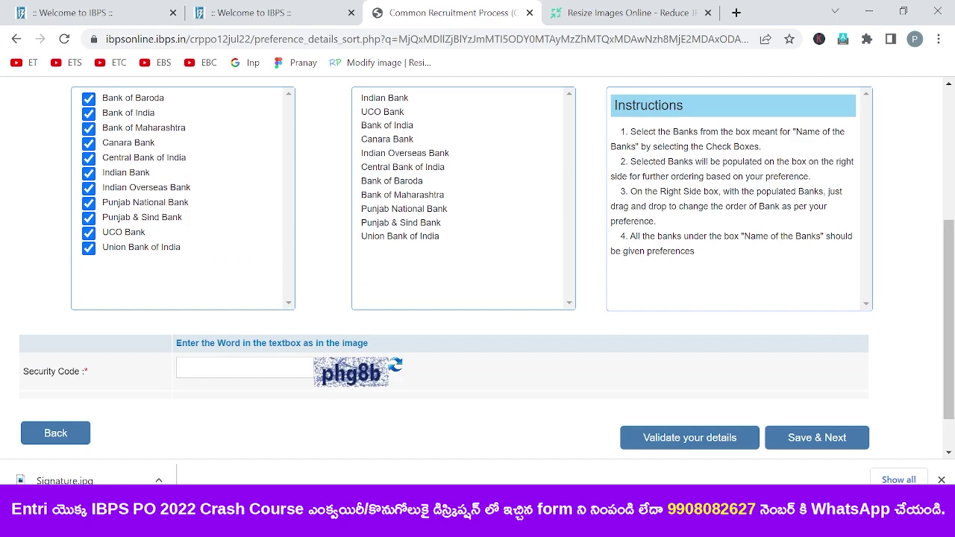
key(Caps_Lock)
key(BackSpace)
text(phg8b)
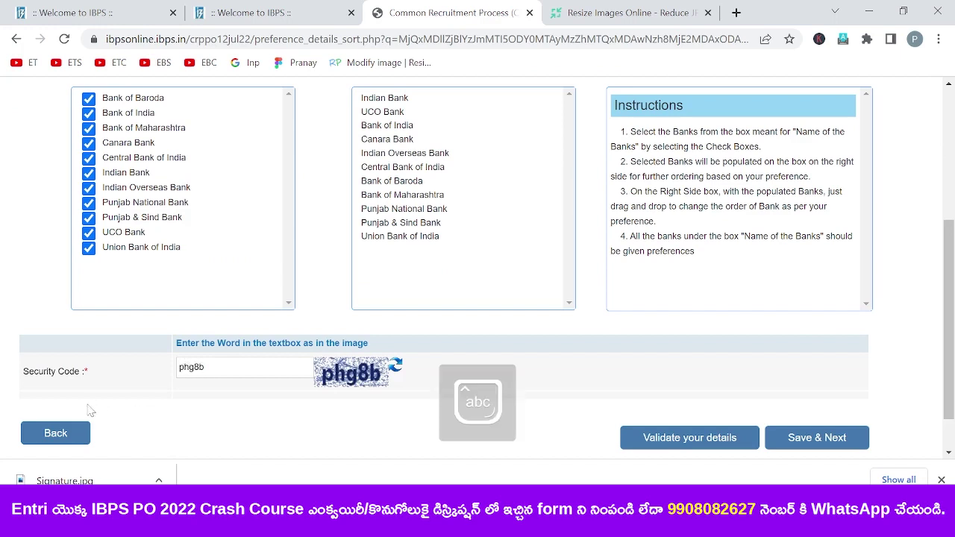
click(709, 444)
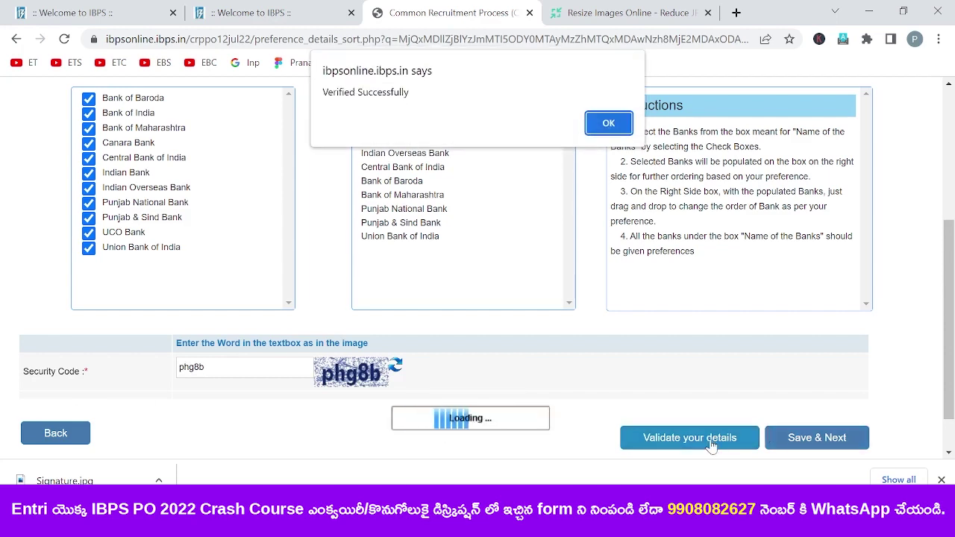
click(611, 122)
click(831, 437)
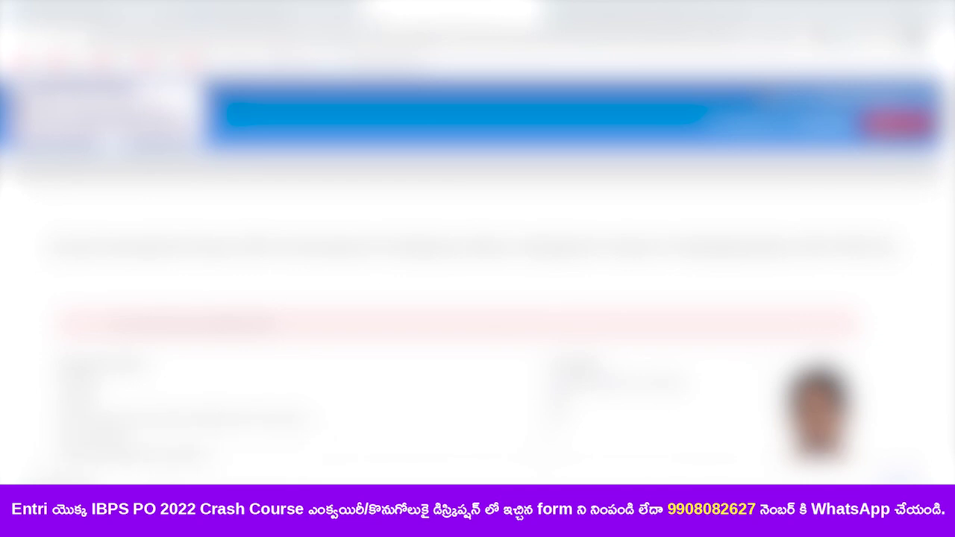
scroll(478, 269, down, 3)
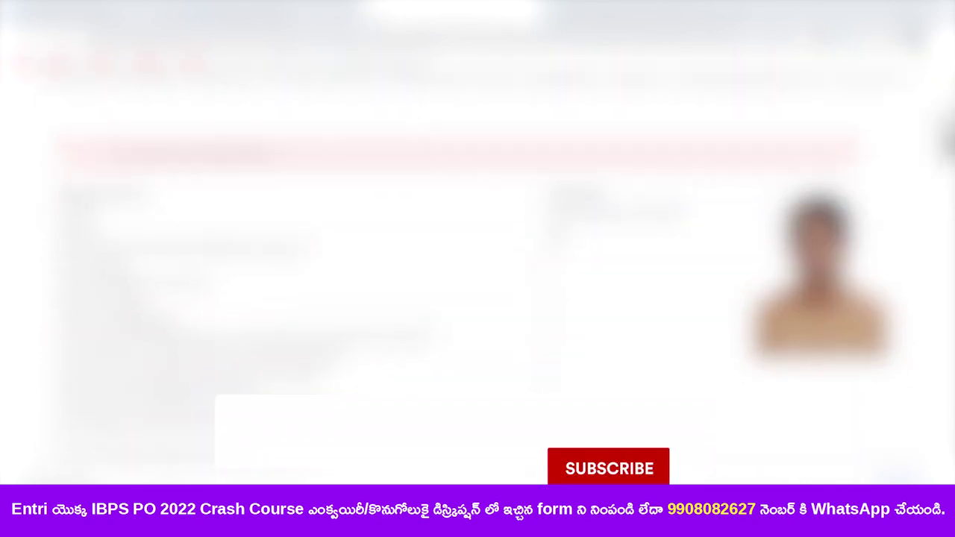
scroll(478, 269, down, 5)
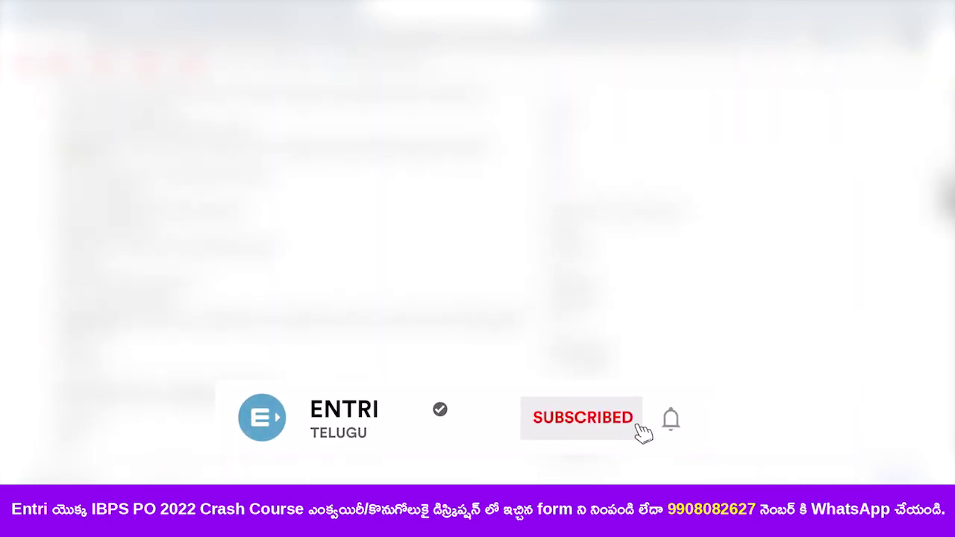
scroll(478, 269, up, 4)
scroll(478, 269, down, 4)
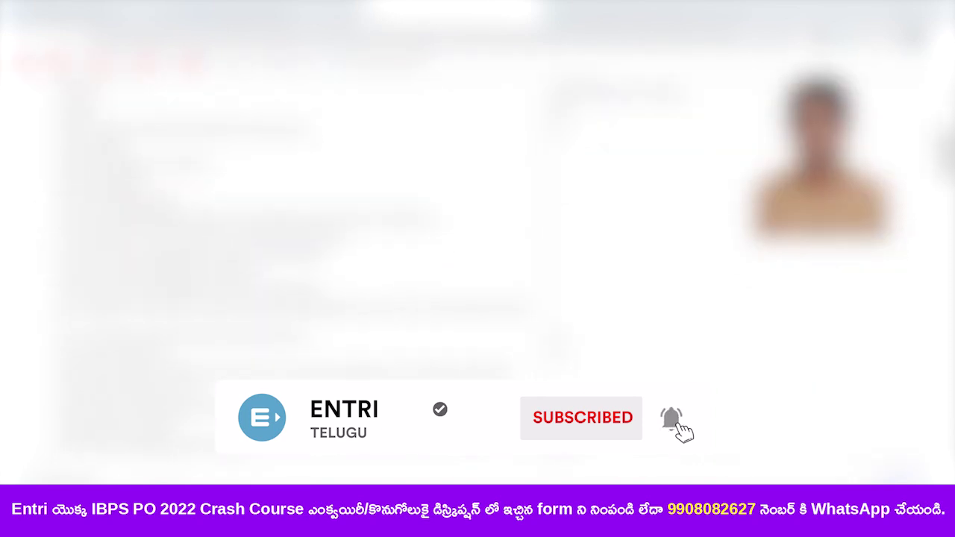
scroll(478, 268, down, 5)
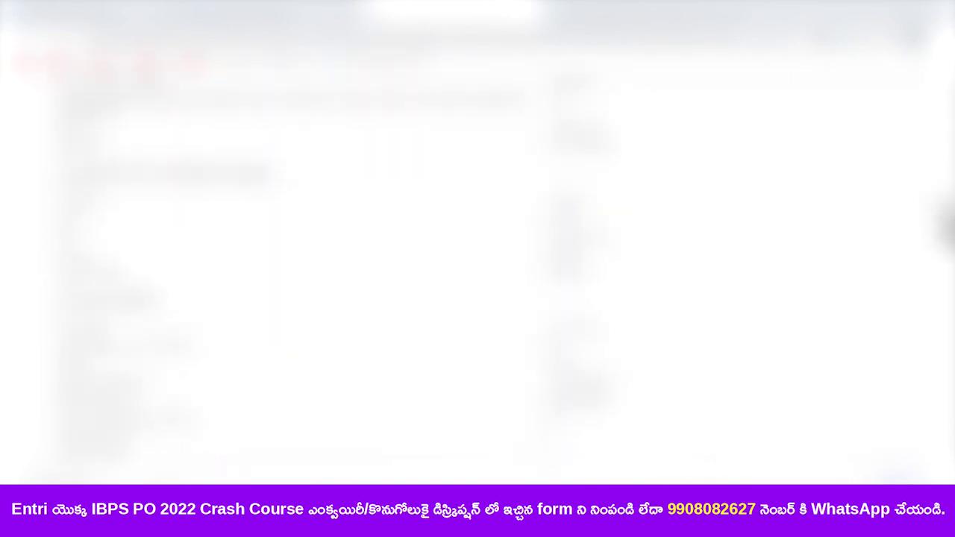
scroll(478, 269, down, 4)
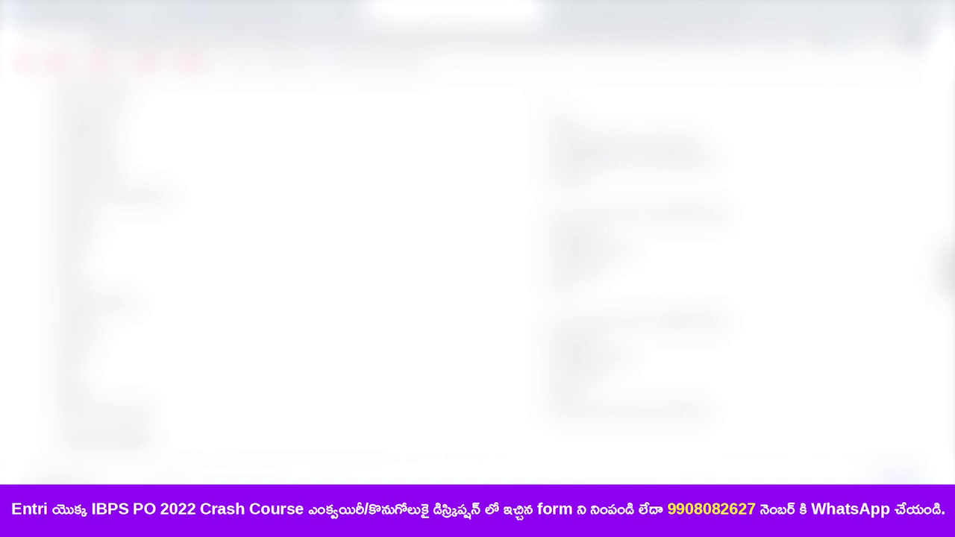
scroll(478, 268, down, 4)
scroll(478, 298, down, 10)
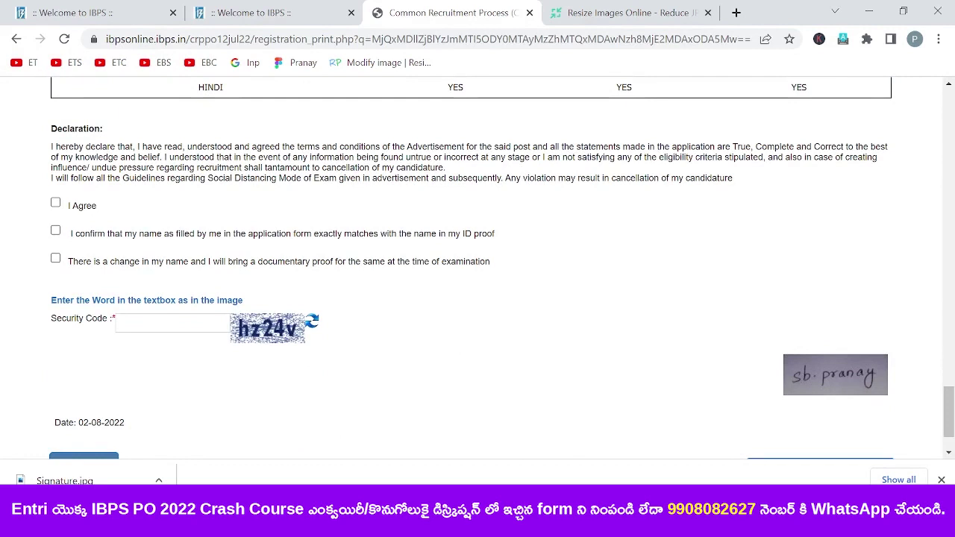
- Accept the declaration and confirm the name matches the ID proof
click(55, 204)
click(56, 231)
click(56, 232)
click(56, 259)
click(56, 260)
click(56, 231)
- Enter the security code, complete the registration, and confirm both warning dialogs
text(hz24v)
scroll(821, 403, down, 2)
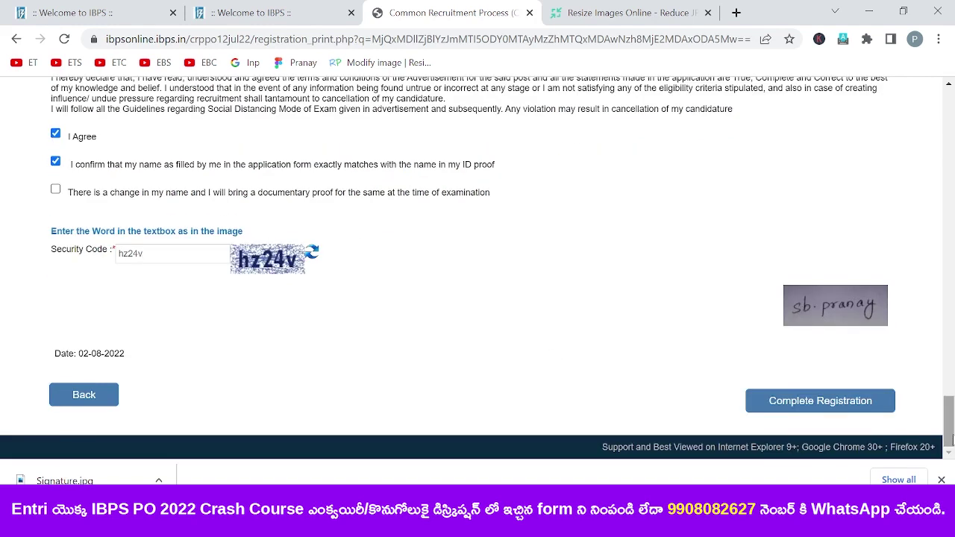
click(793, 404)
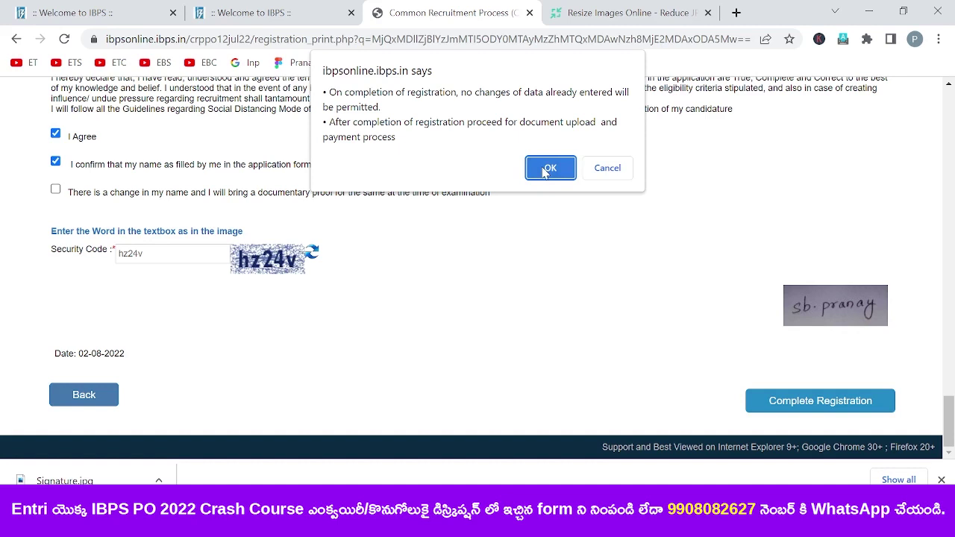
click(545, 170)
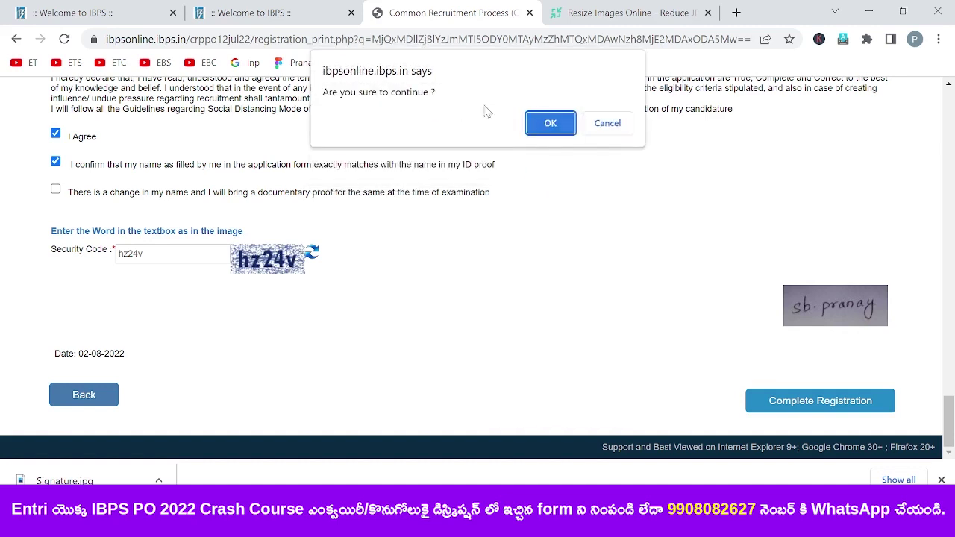
click(543, 125)
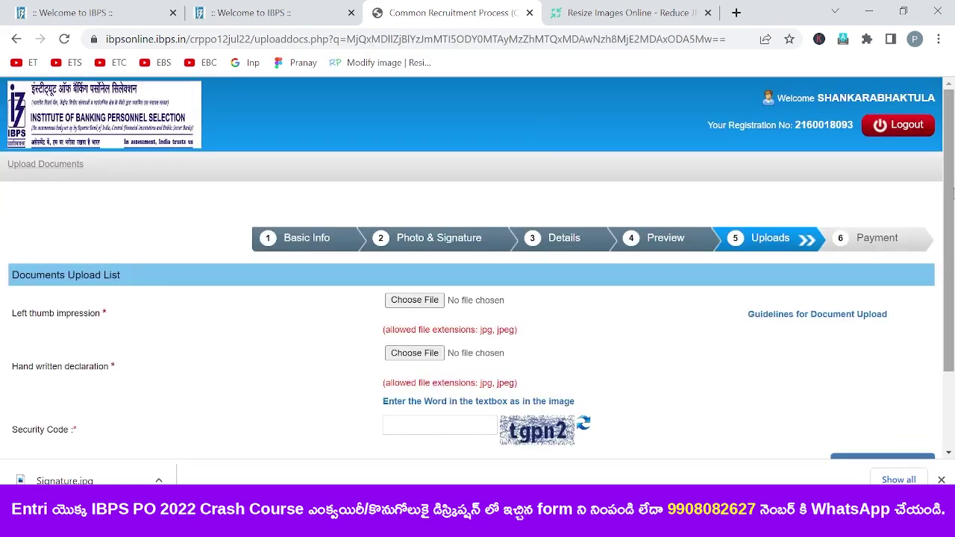
- Upload Thumb.jpg as the left thumb impression and accept its preview
scroll(953, 192, down, 1)
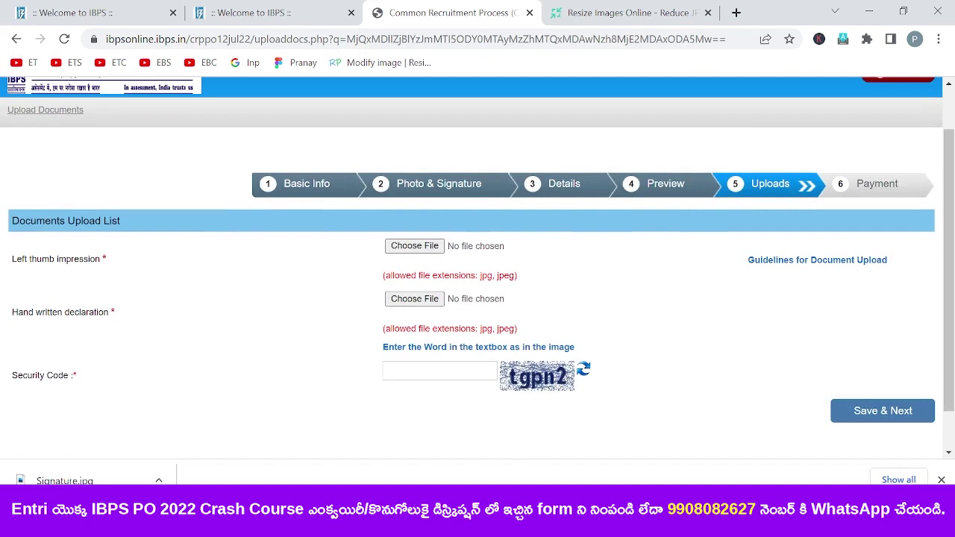
click(414, 246)
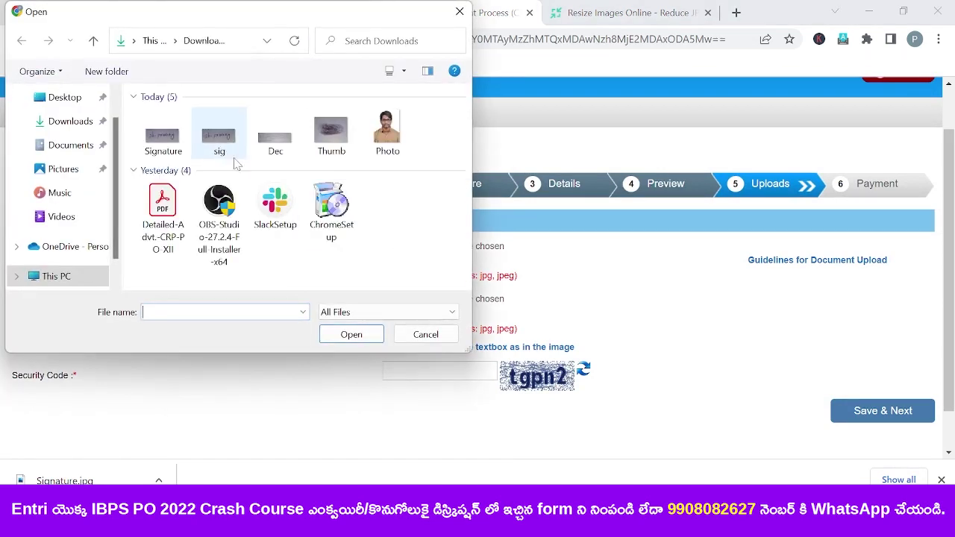
double_click(336, 141)
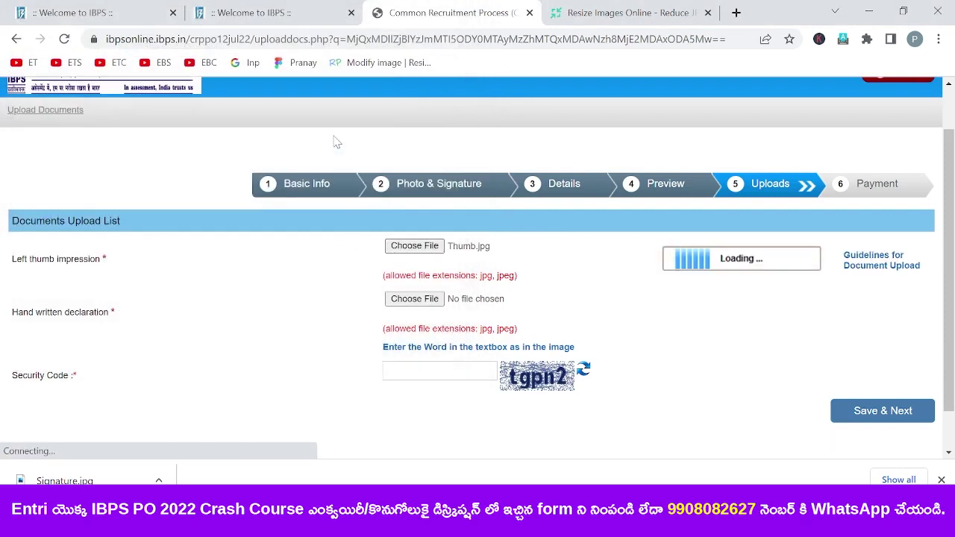
click(666, 309)
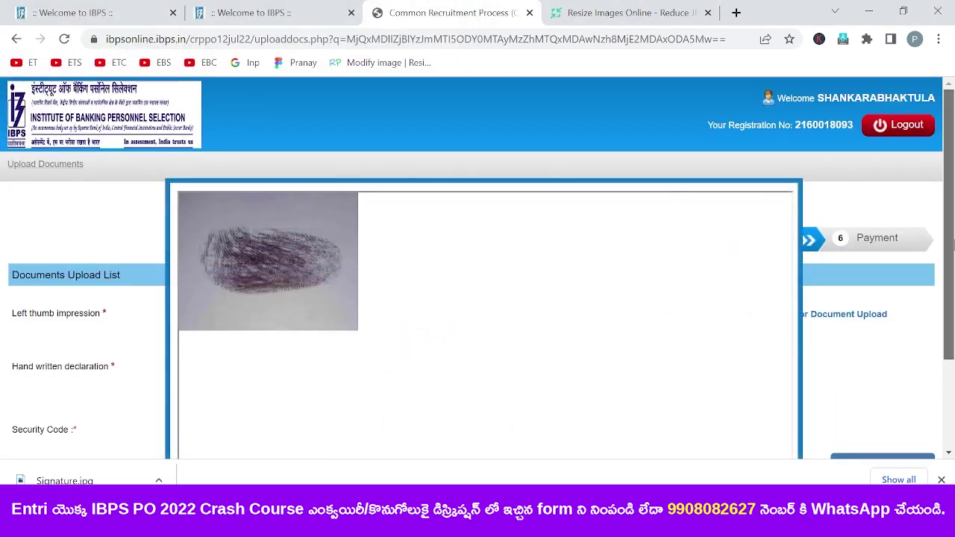
scroll(953, 247, down, 3)
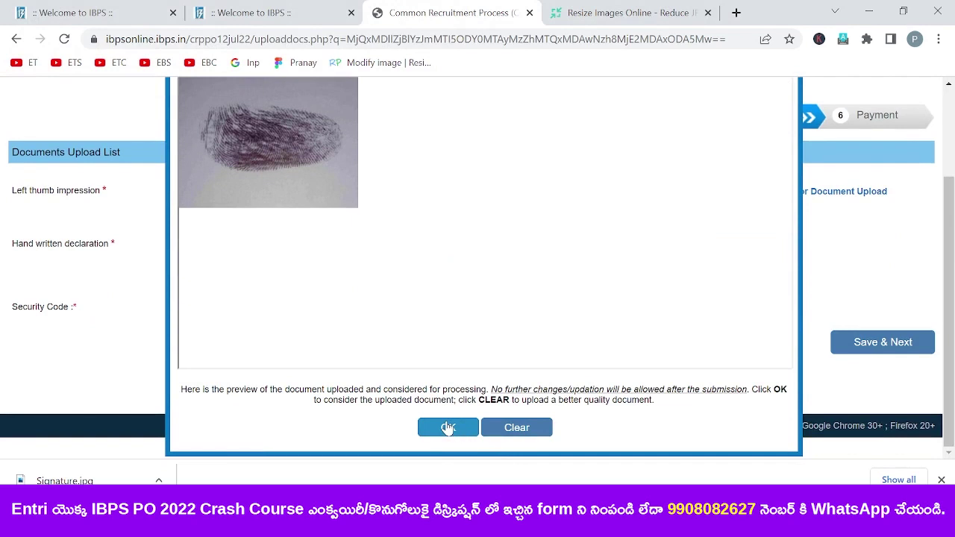
click(448, 428)
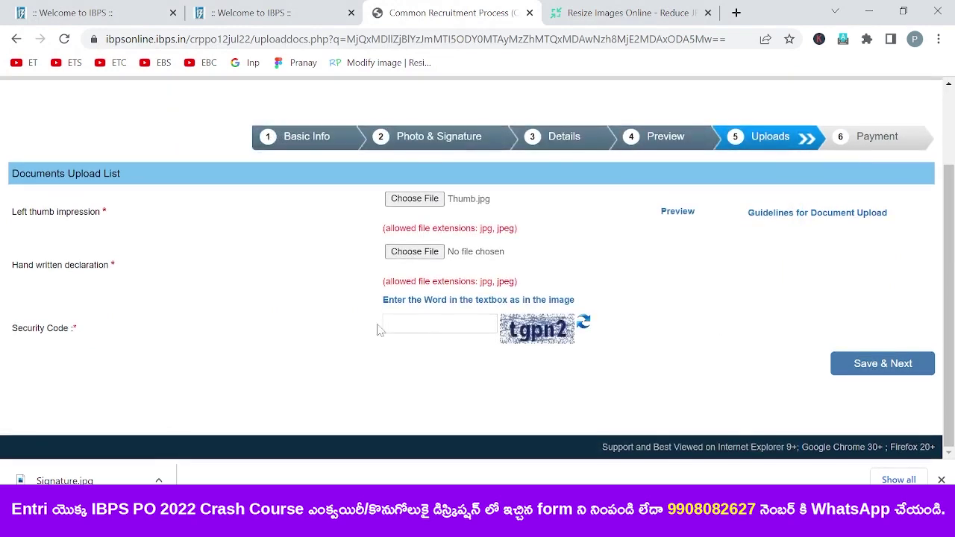
- Upload Dec.jpg as the handwritten declaration, enter the security code, then save and confirm the data is final
click(432, 255)
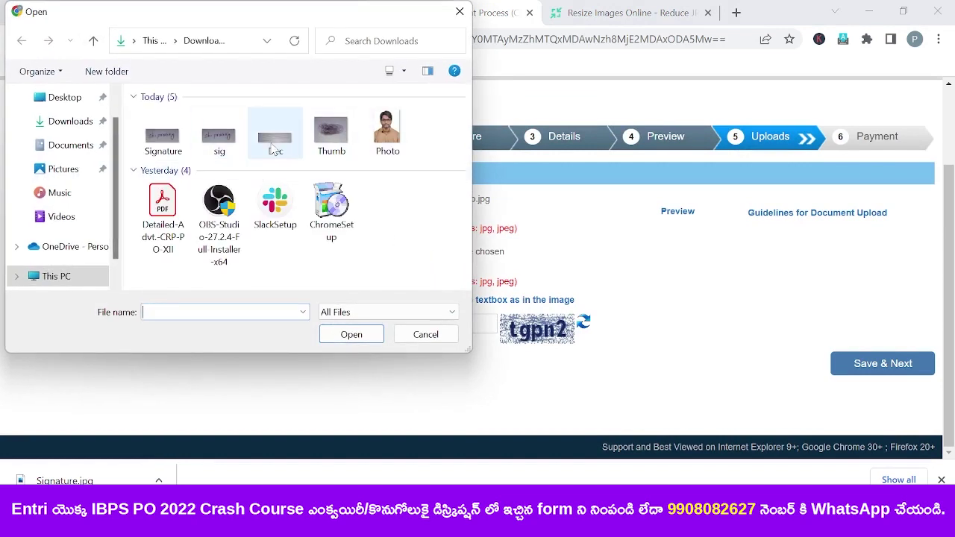
double_click(274, 138)
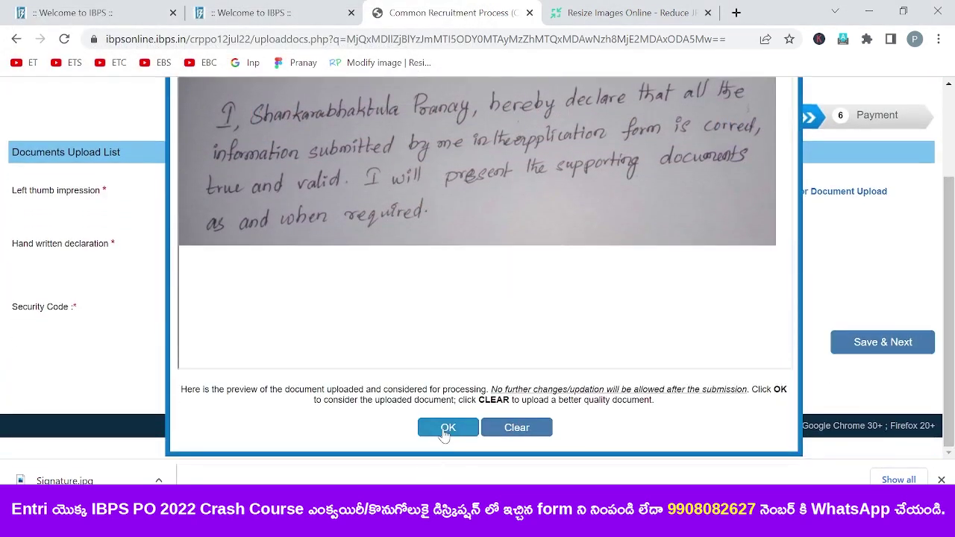
click(448, 427)
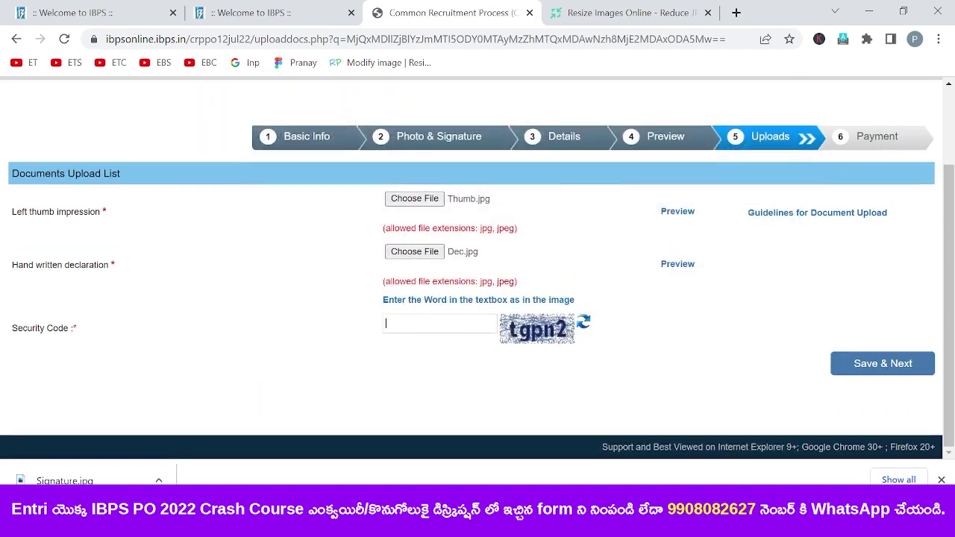
text(2)
click(879, 373)
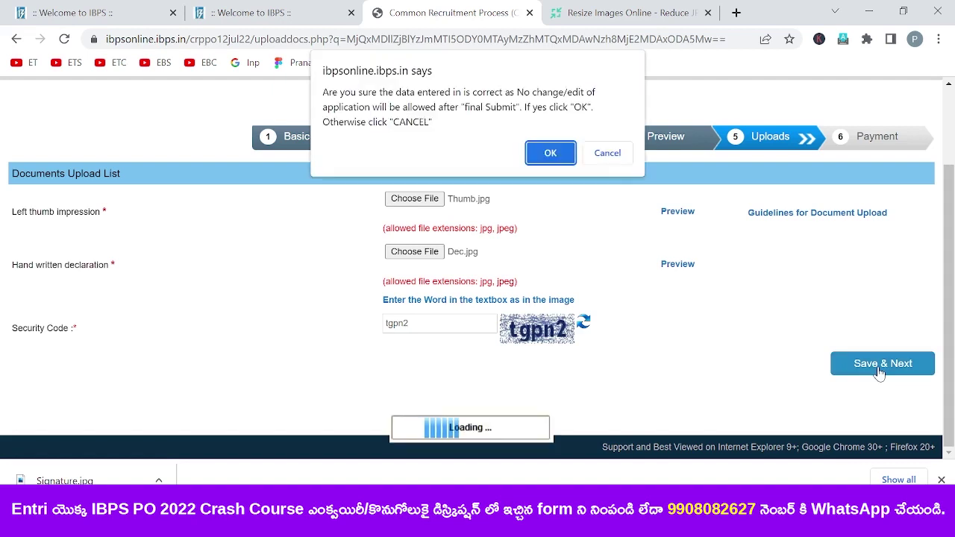
click(563, 155)
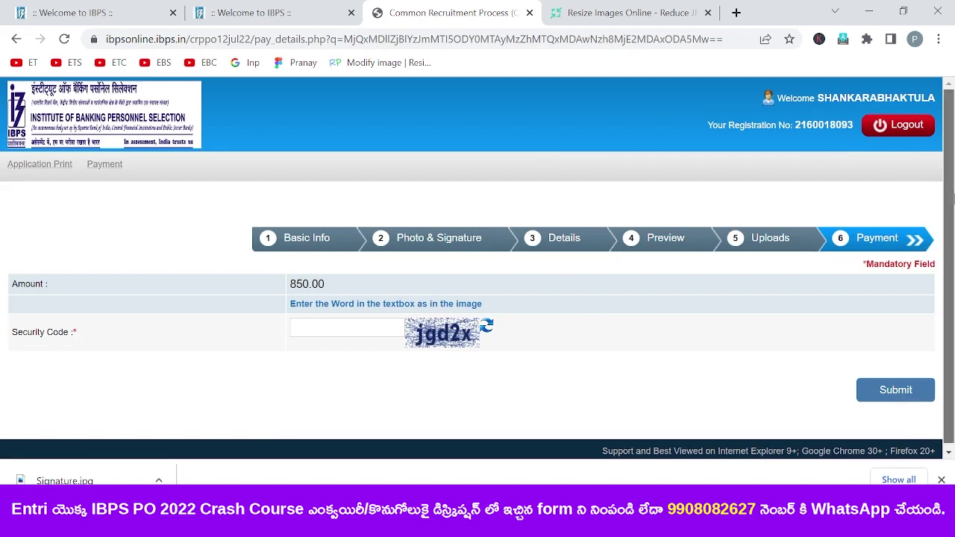
- Submit the ₹850.00 fee on the Payment step and confirm to open the BillDesk gateway
drag(952, 195, 952, 231)
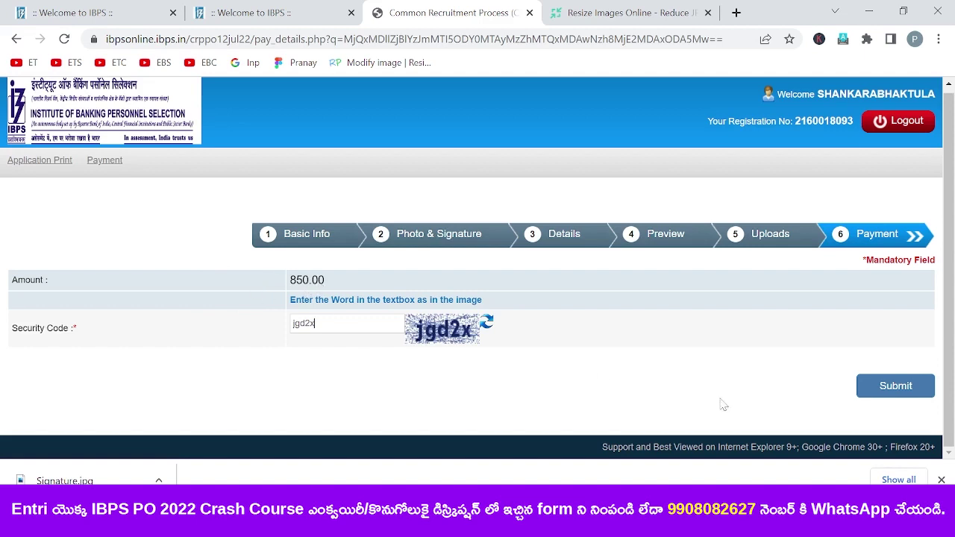
click(895, 391)
click(560, 124)
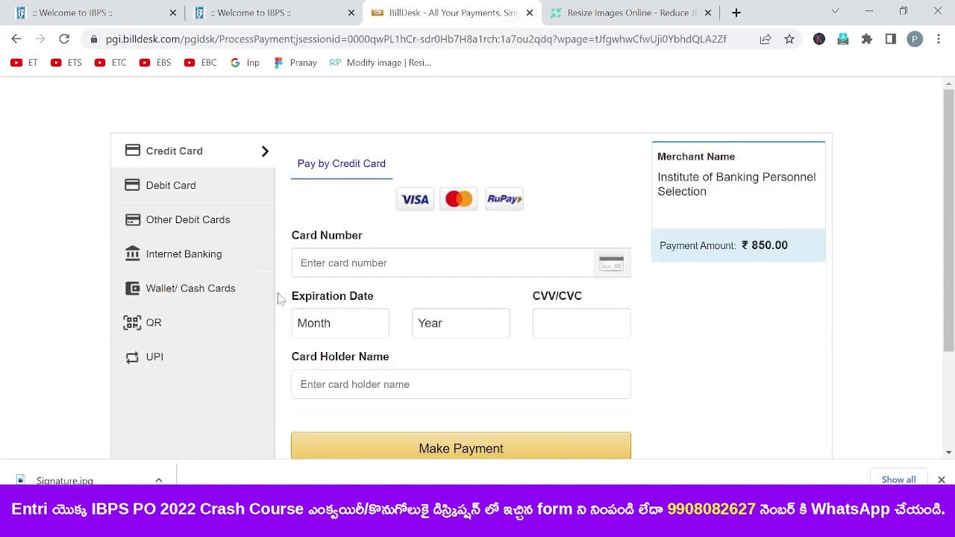
- Browse the Debit Card, Wallet/Cash Cards and QR options, then select UPI with BHIM UPI
click(186, 185)
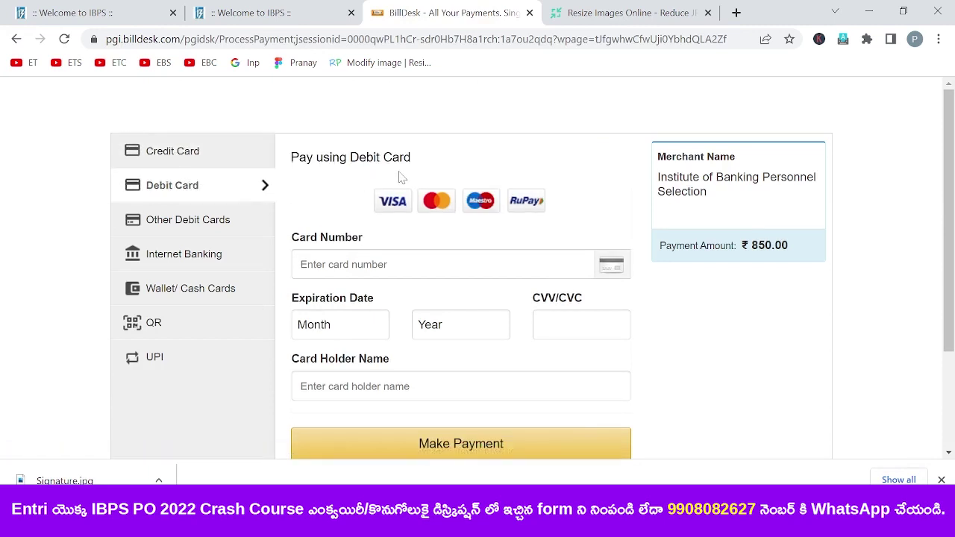
click(183, 298)
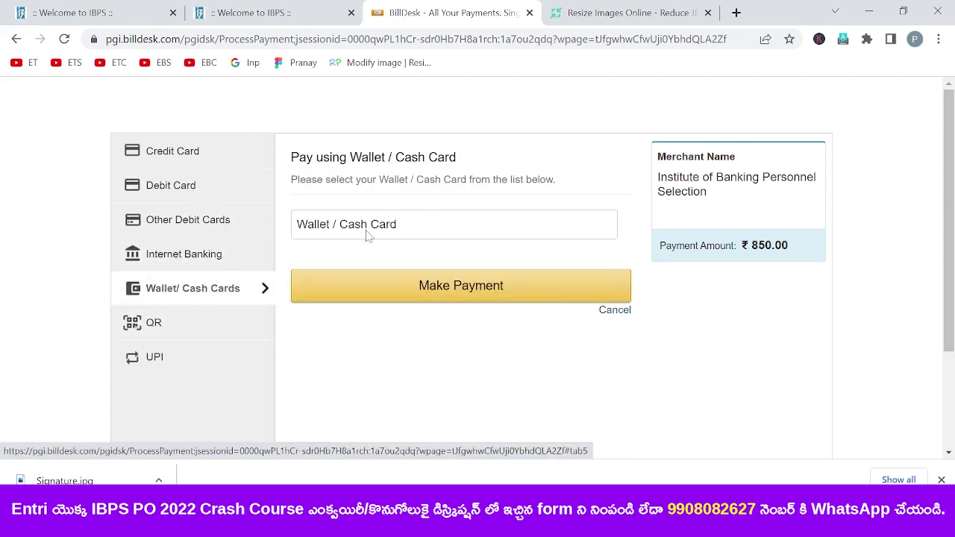
click(204, 326)
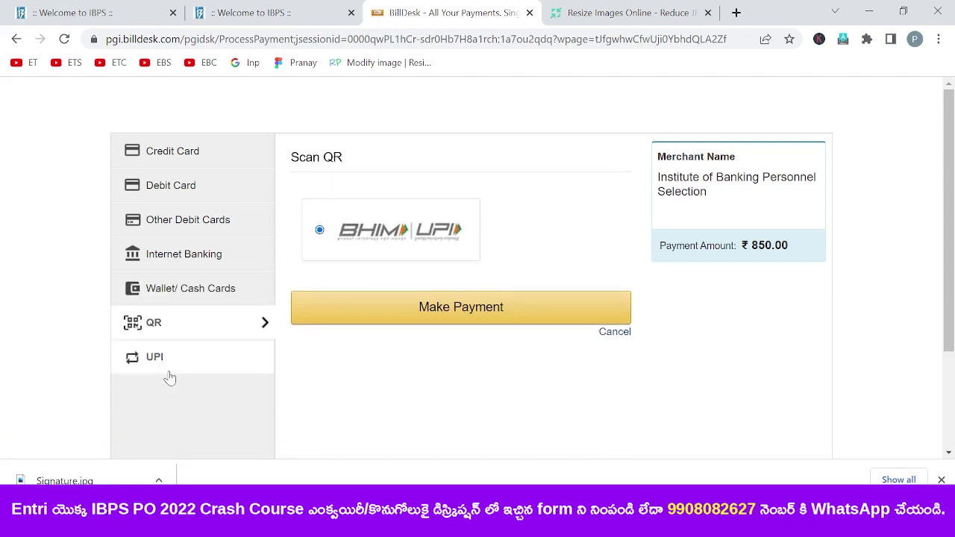
click(192, 359)
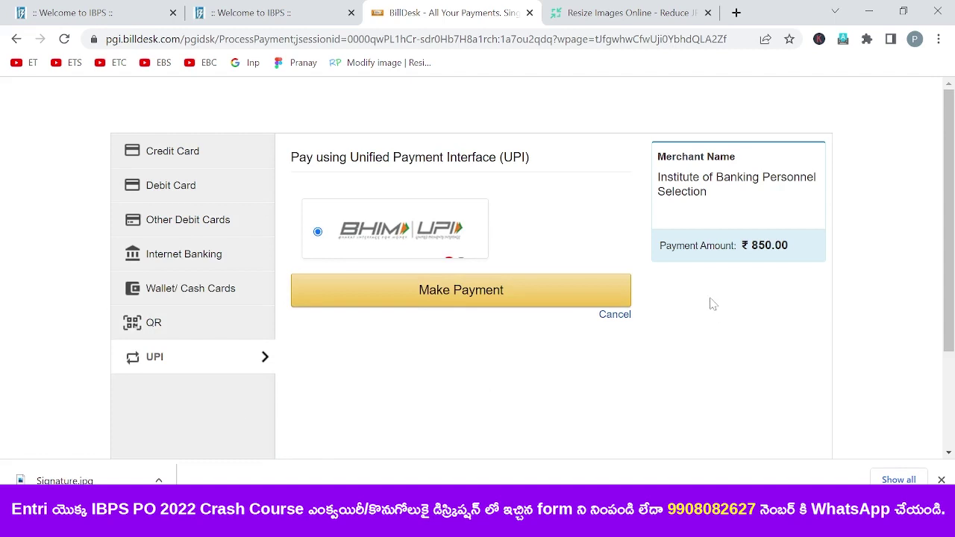
drag(953, 237, 953, 278)
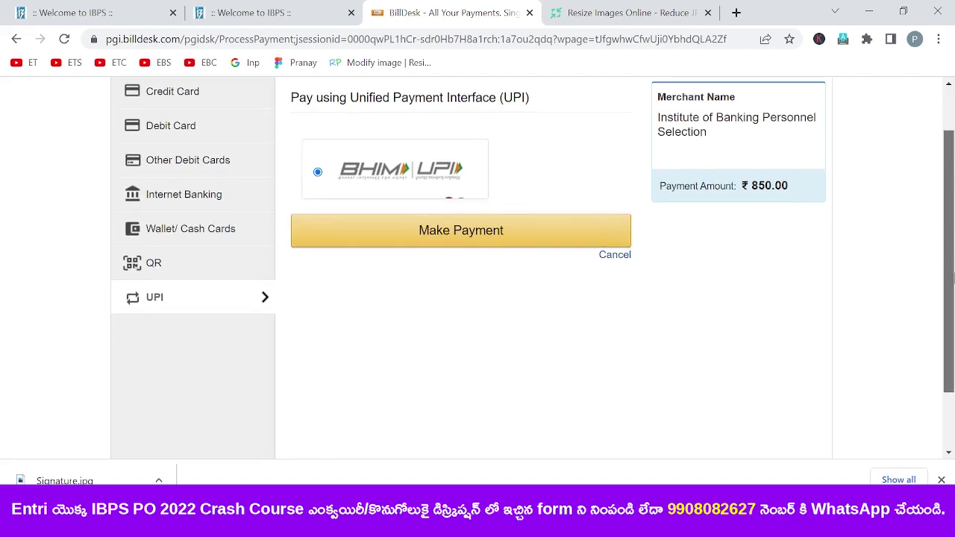